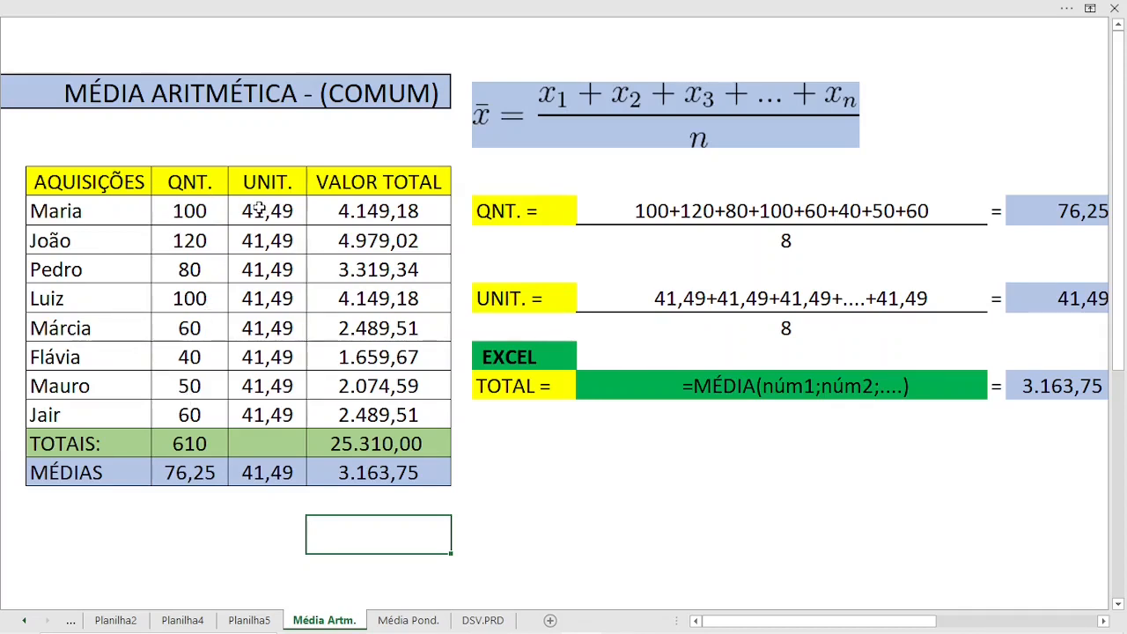
Examine the first VALOR TOTAL entry and the QNT. and VALOR TOTAL cells in the TOTAIS row
click(346, 219)
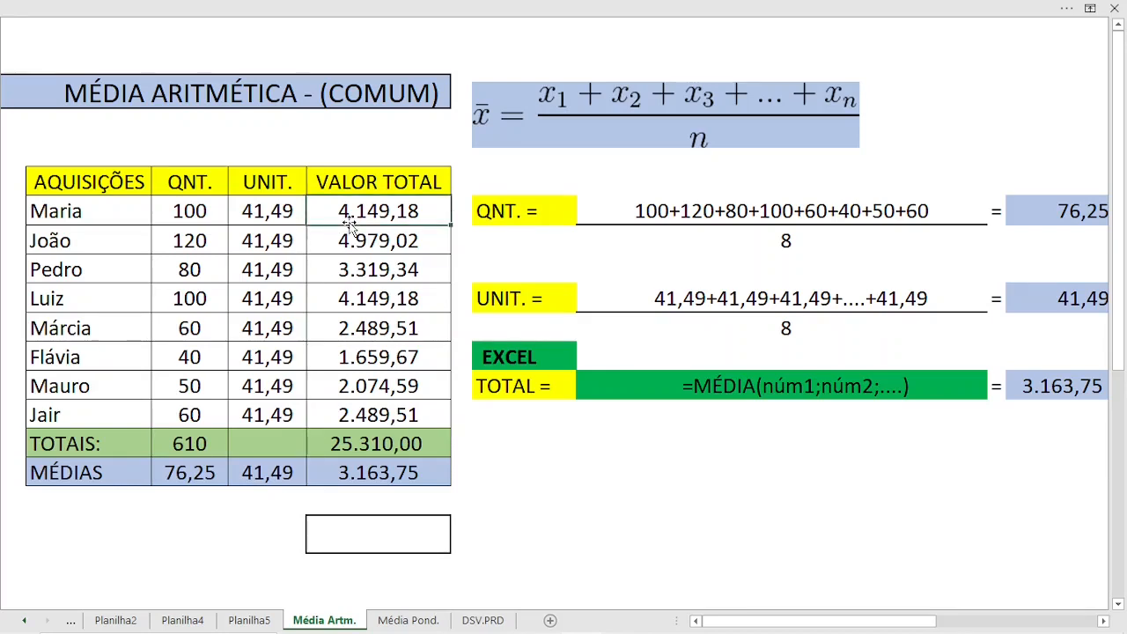
click(388, 442)
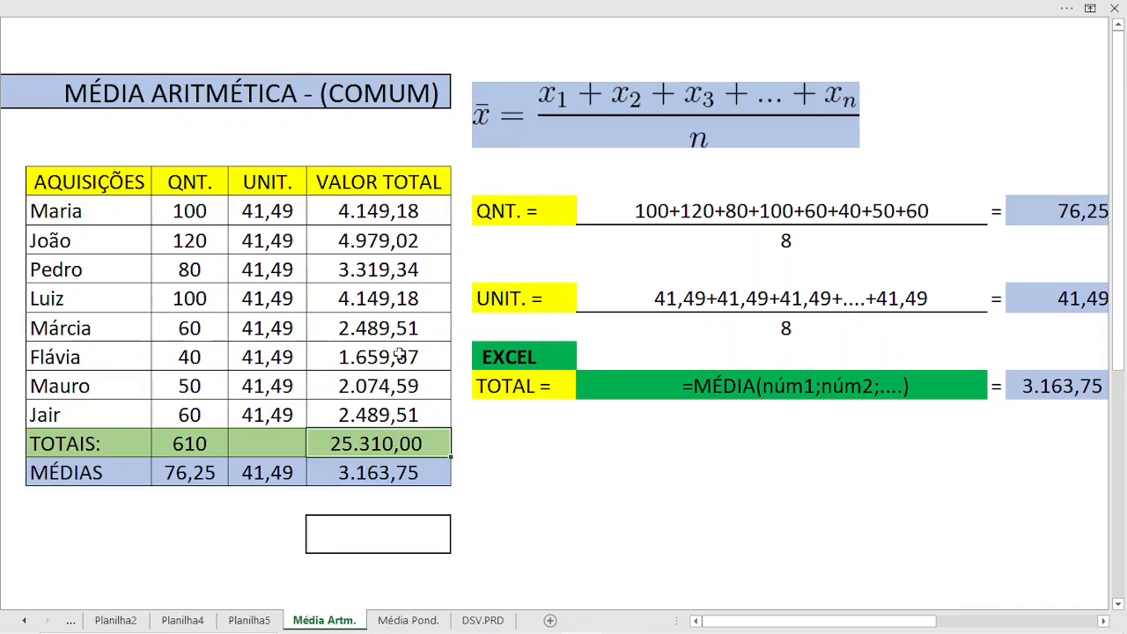
click(192, 435)
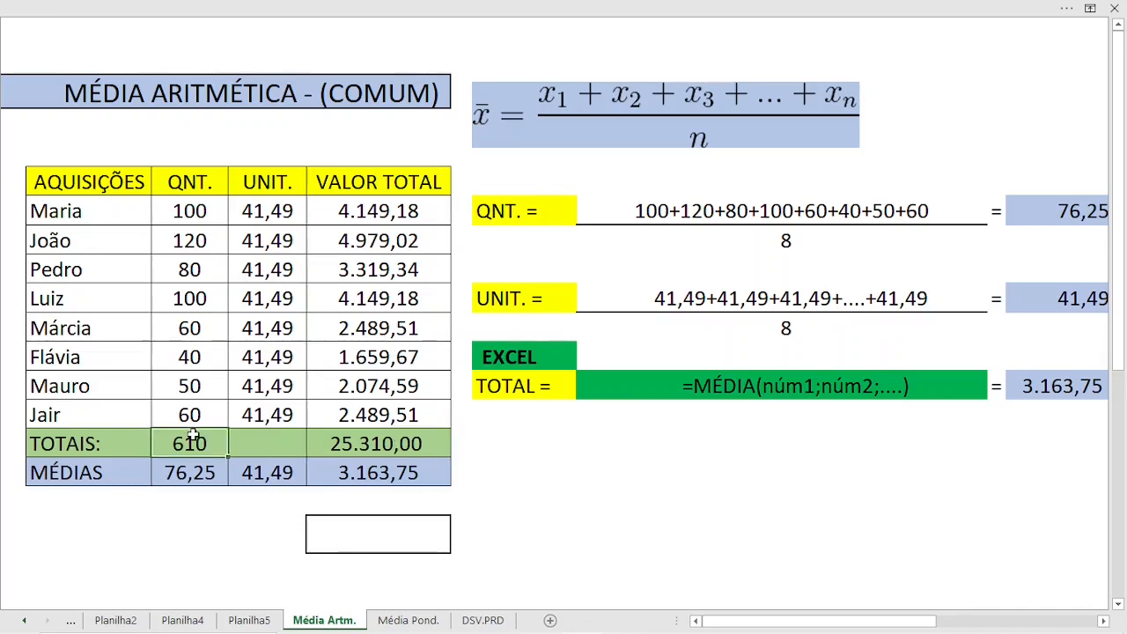
click(312, 438)
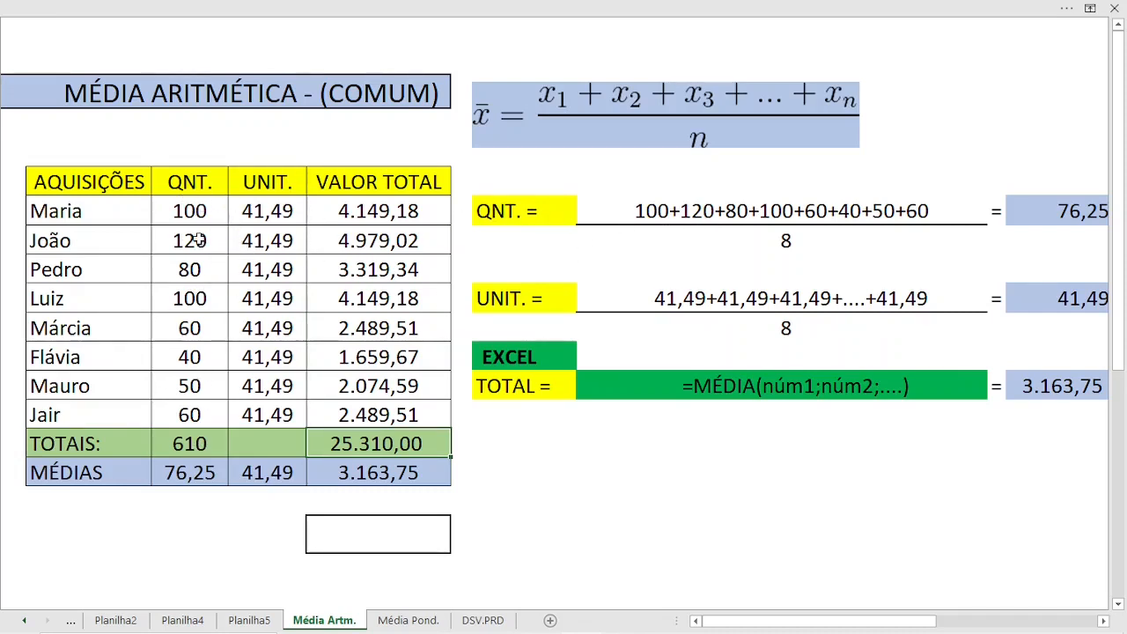
Compare the QNT. column entries with the written-out QNT. average calculation, its divisor and its result
drag(196, 236, 203, 401)
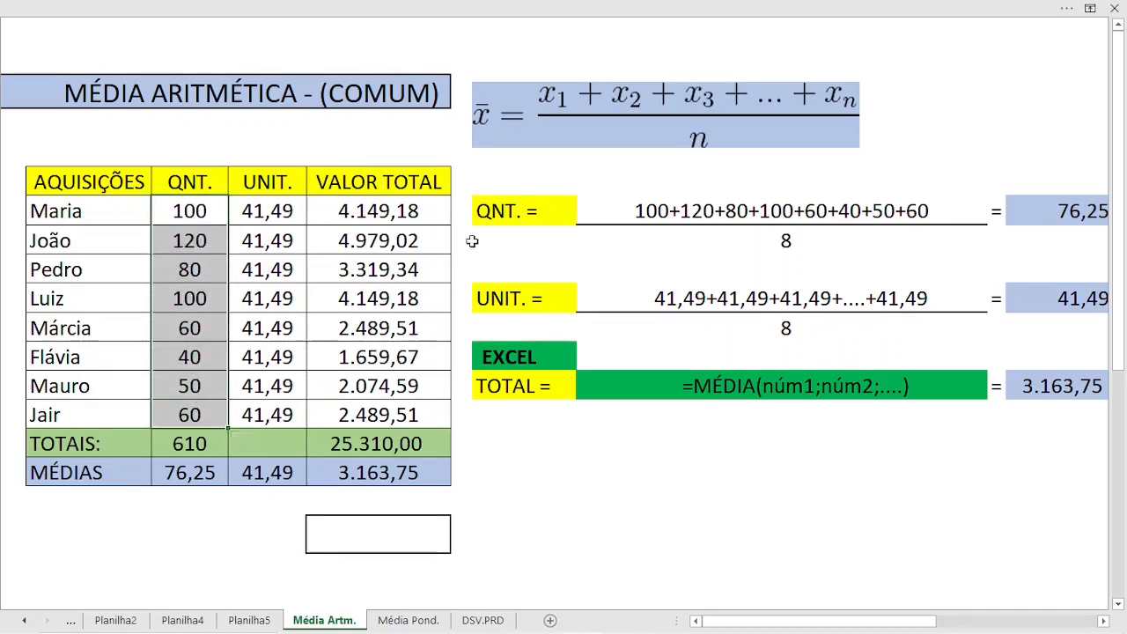
click(694, 201)
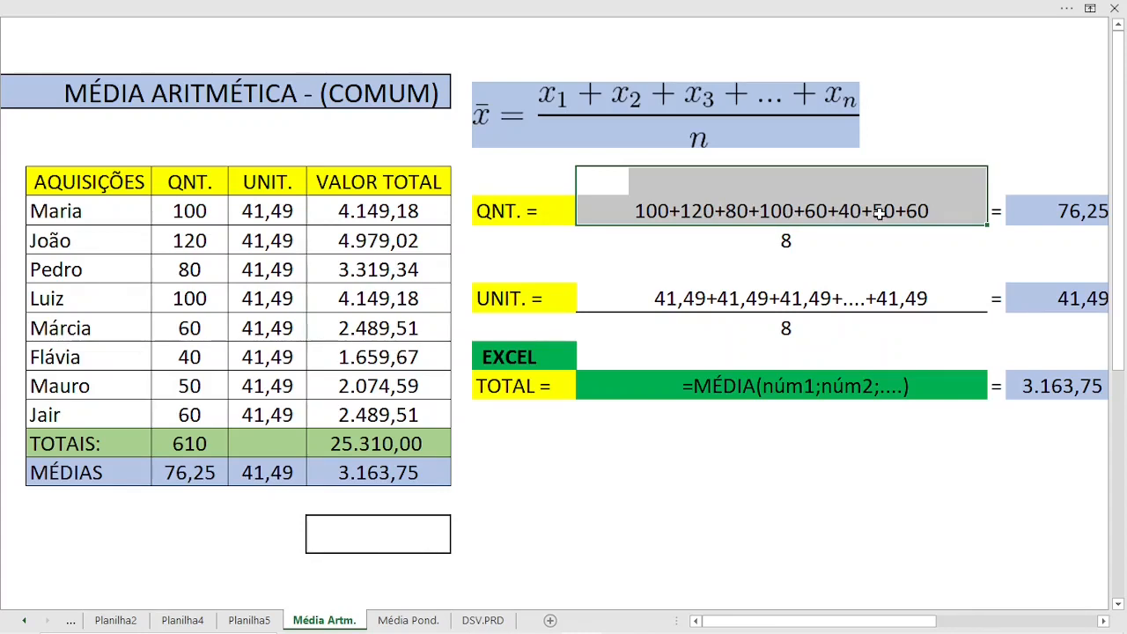
drag(177, 236, 180, 394)
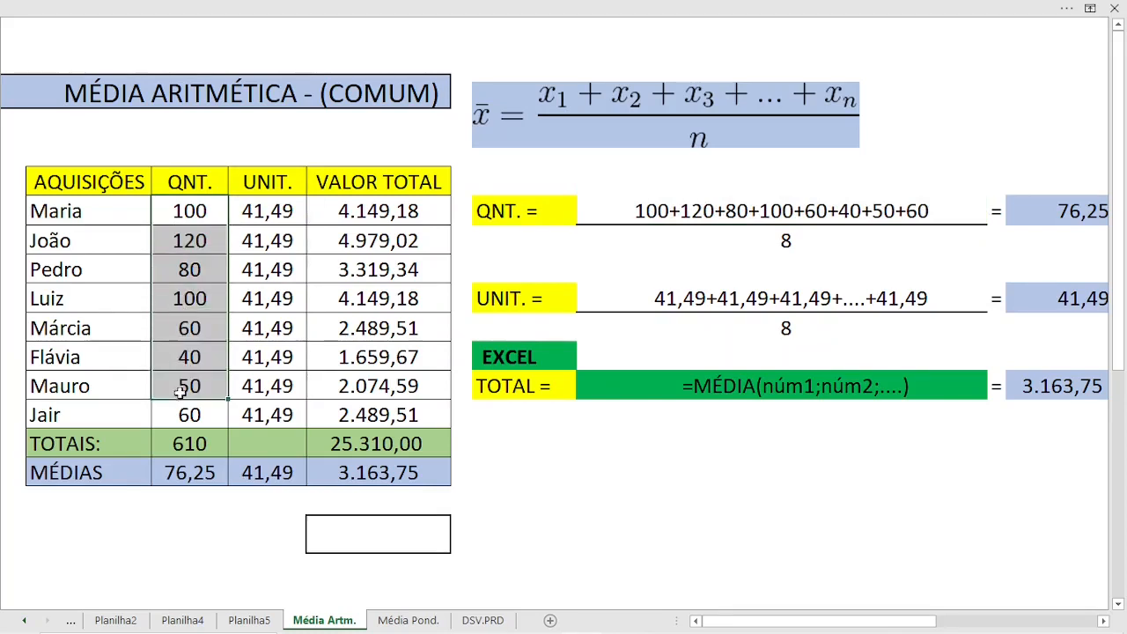
click(765, 245)
click(1049, 205)
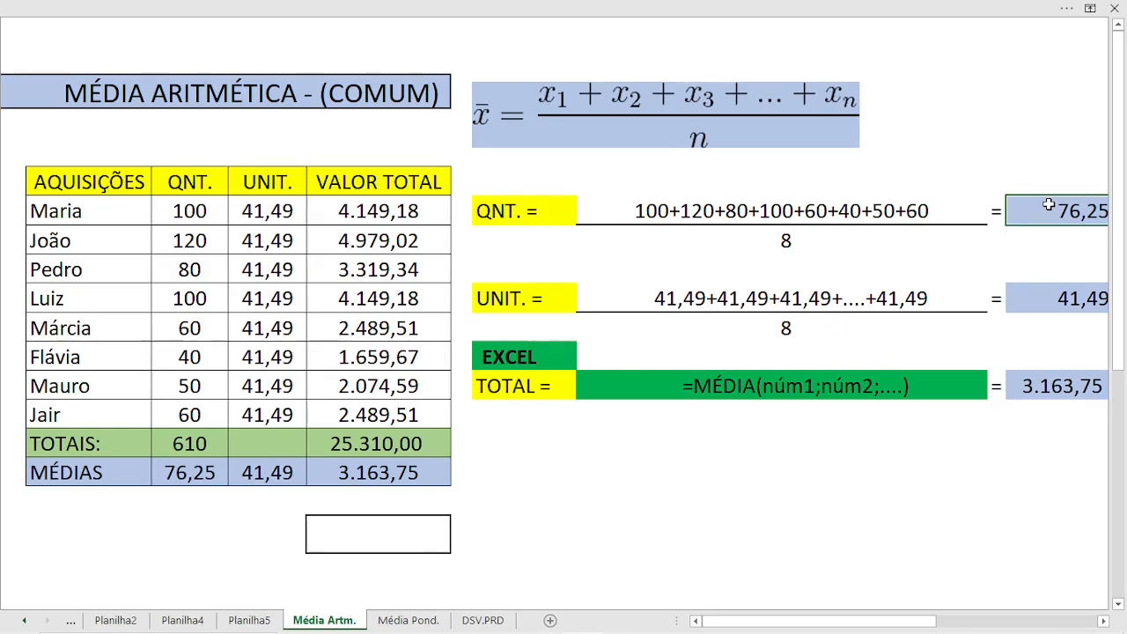
Review the written-out UNIT. average calculation and inspect the formula behind its result, comparing it with the QNT. calculation
click(608, 301)
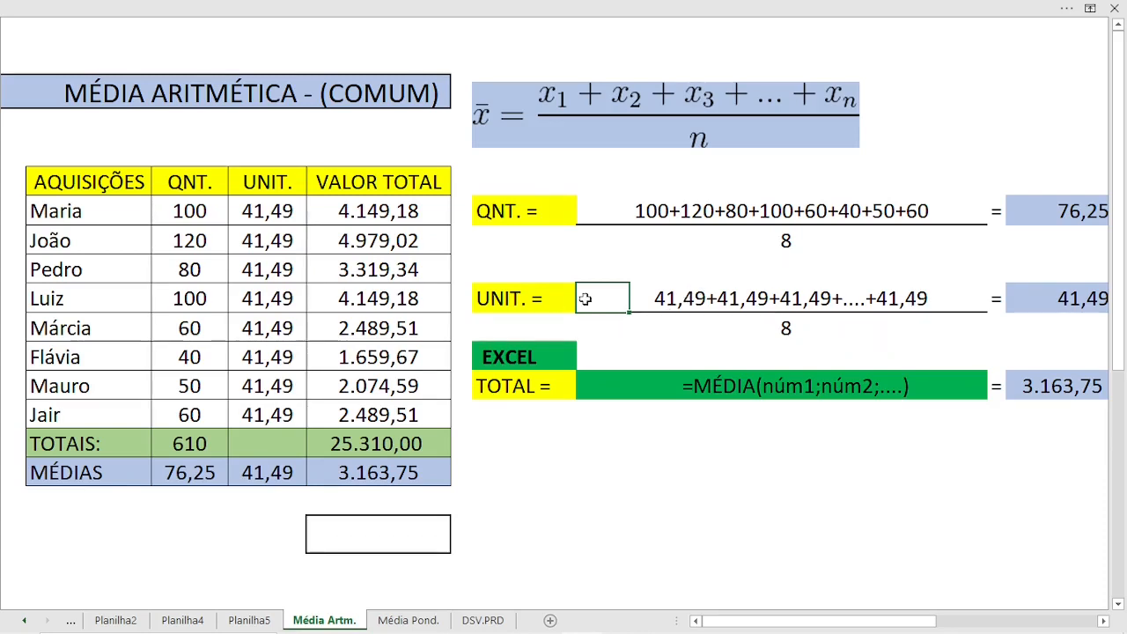
drag(611, 294, 916, 308)
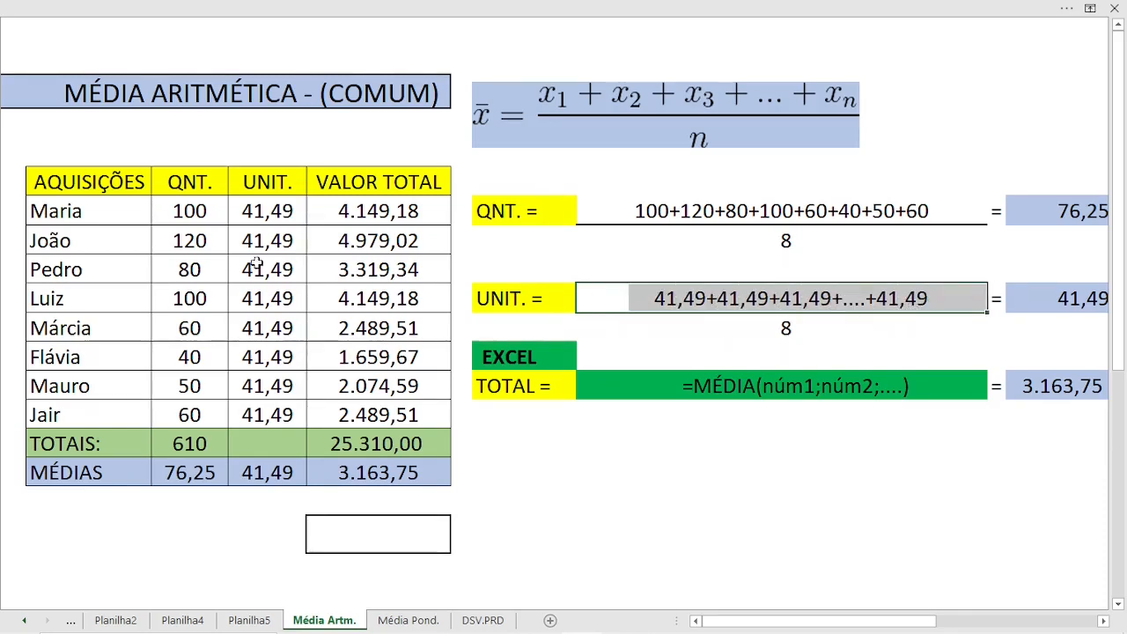
click(284, 469)
drag(624, 305, 907, 310)
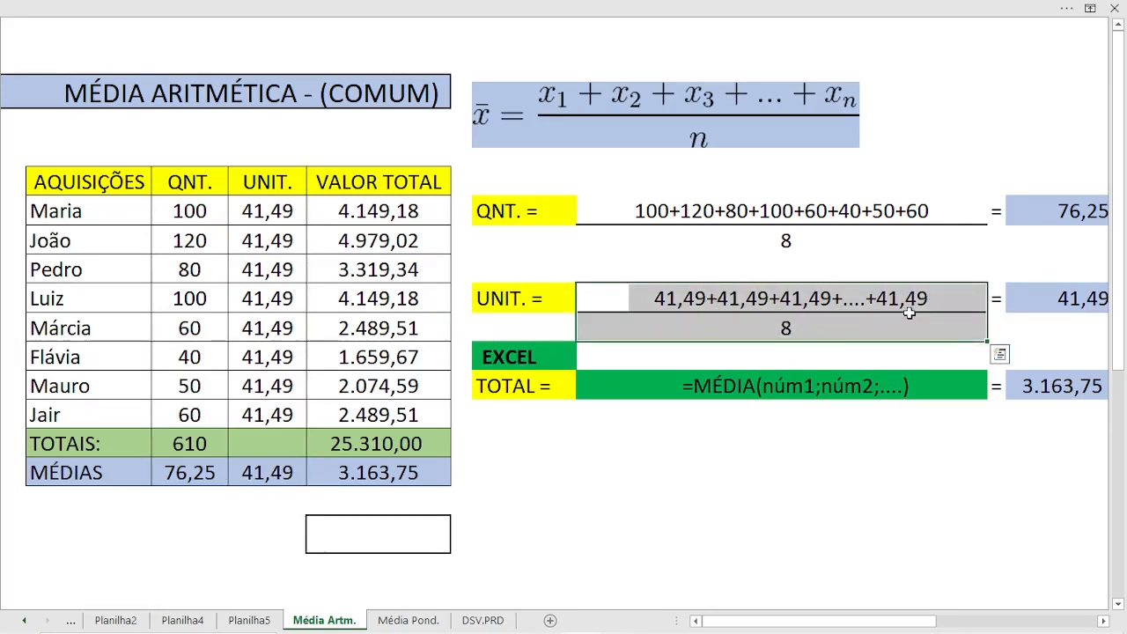
double_click(1045, 305)
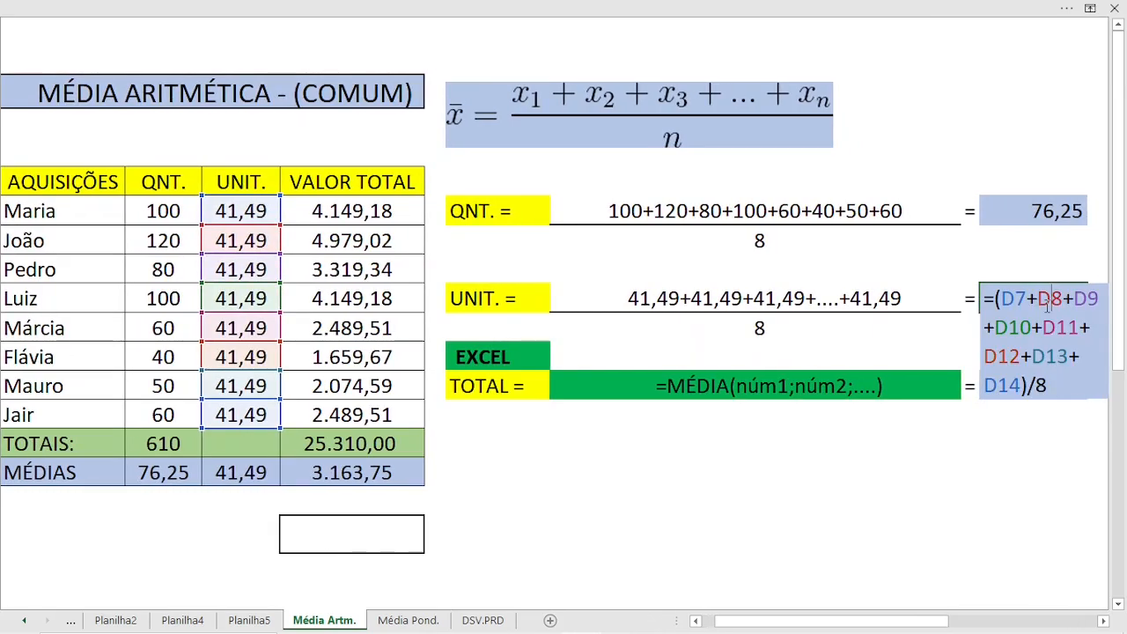
drag(576, 227, 843, 231)
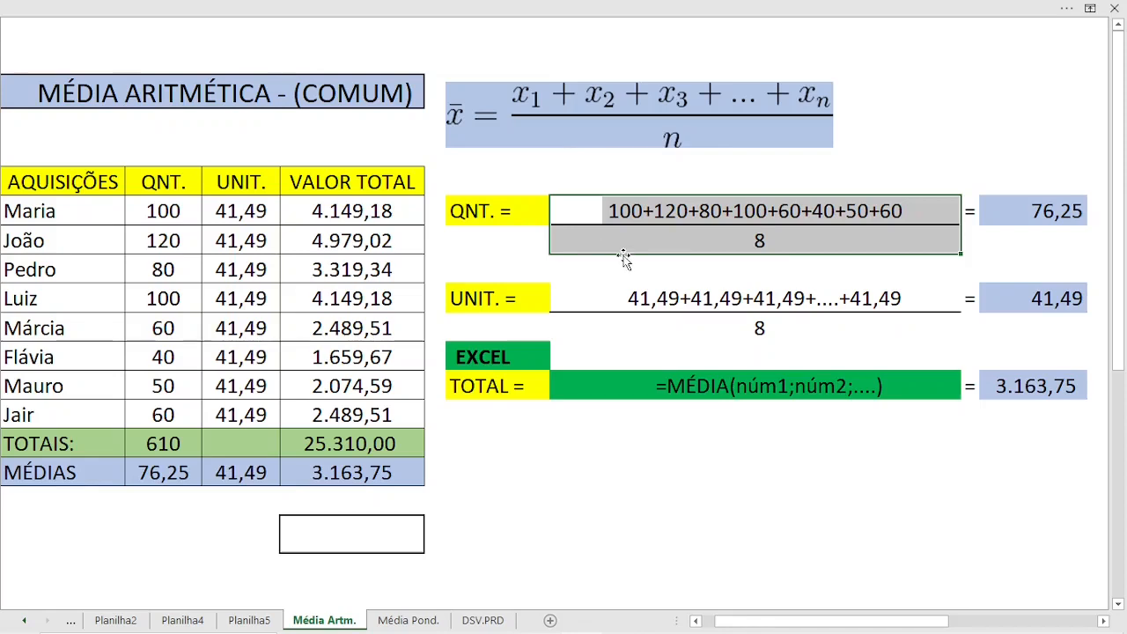
Review the MÉDIA function syntax under EXCEL and inspect the formula behind the TOTAL average result
click(696, 386)
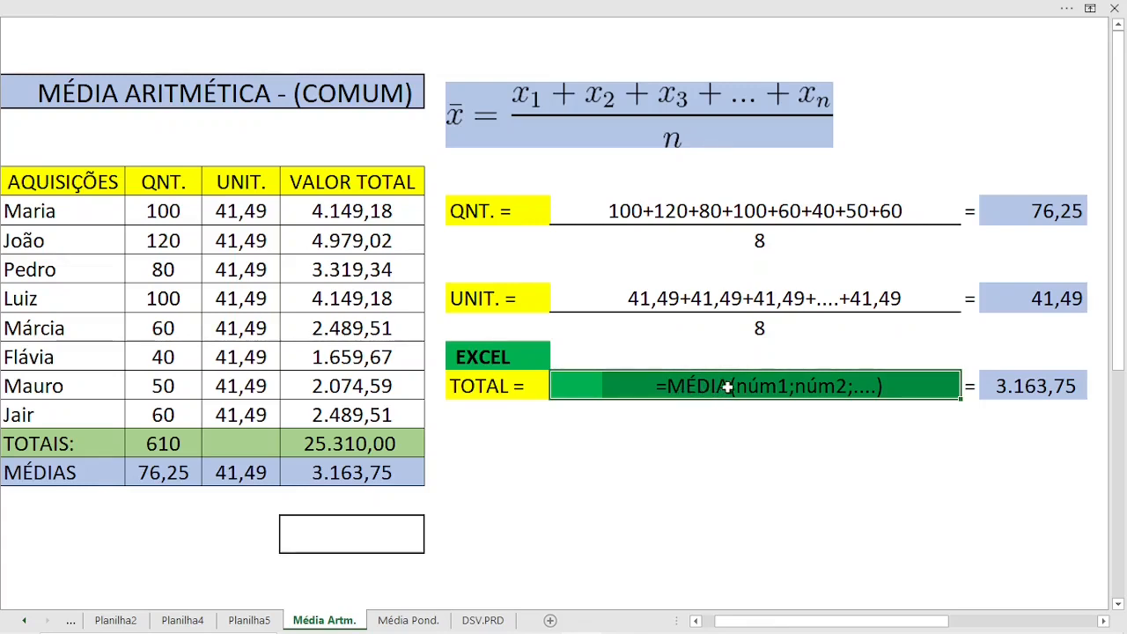
click(775, 390)
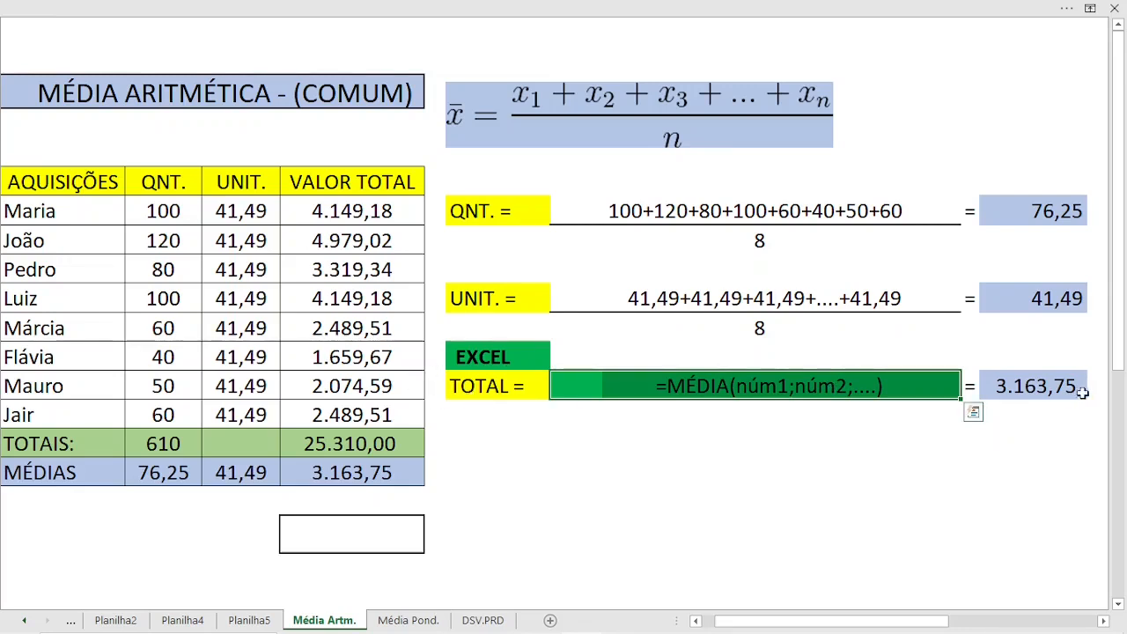
double_click(1041, 386)
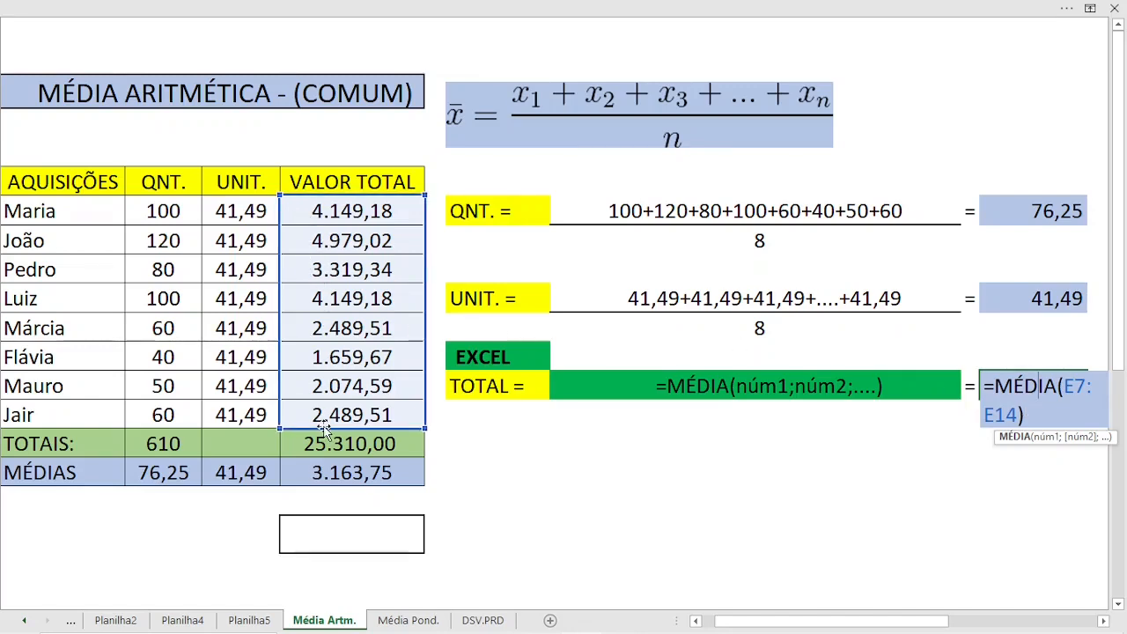
key(Return)
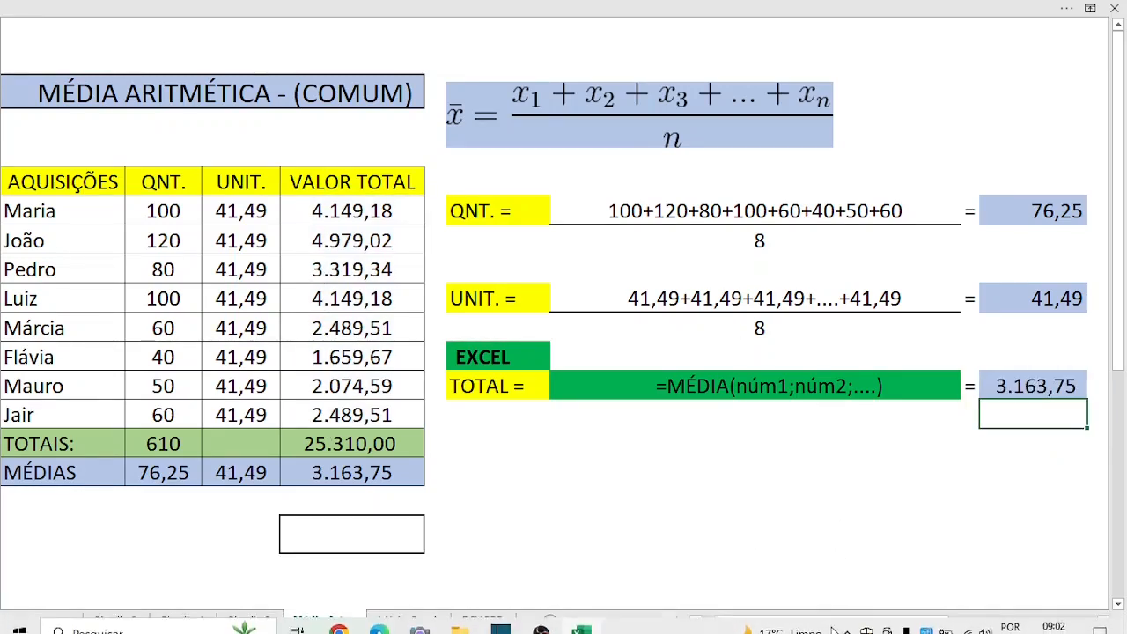
Inspect the SOMA formulas for QNT. and VALOR TOTAL in the TOTAIS row, leaving them as they are
drag(837, 622, 822, 621)
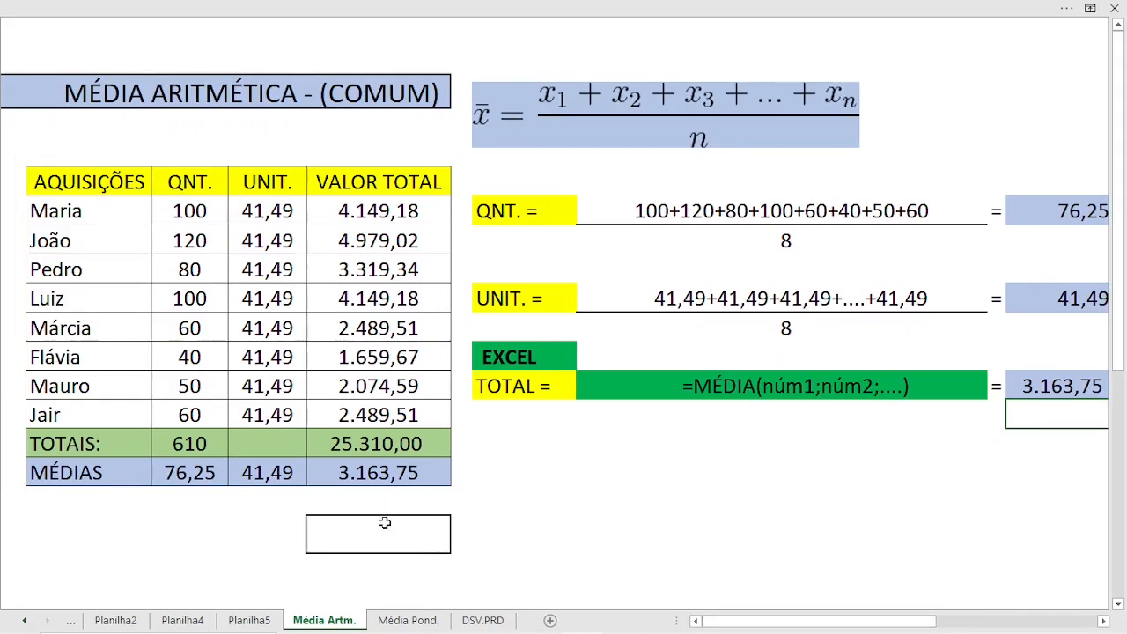
click(202, 441)
double_click(201, 441)
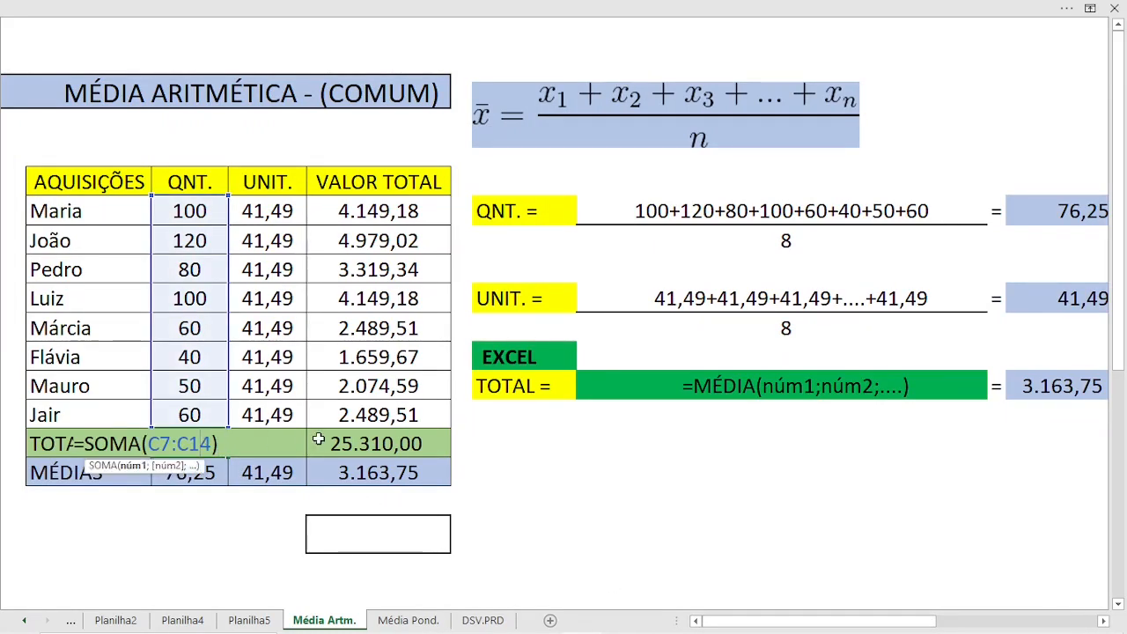
double_click(374, 443)
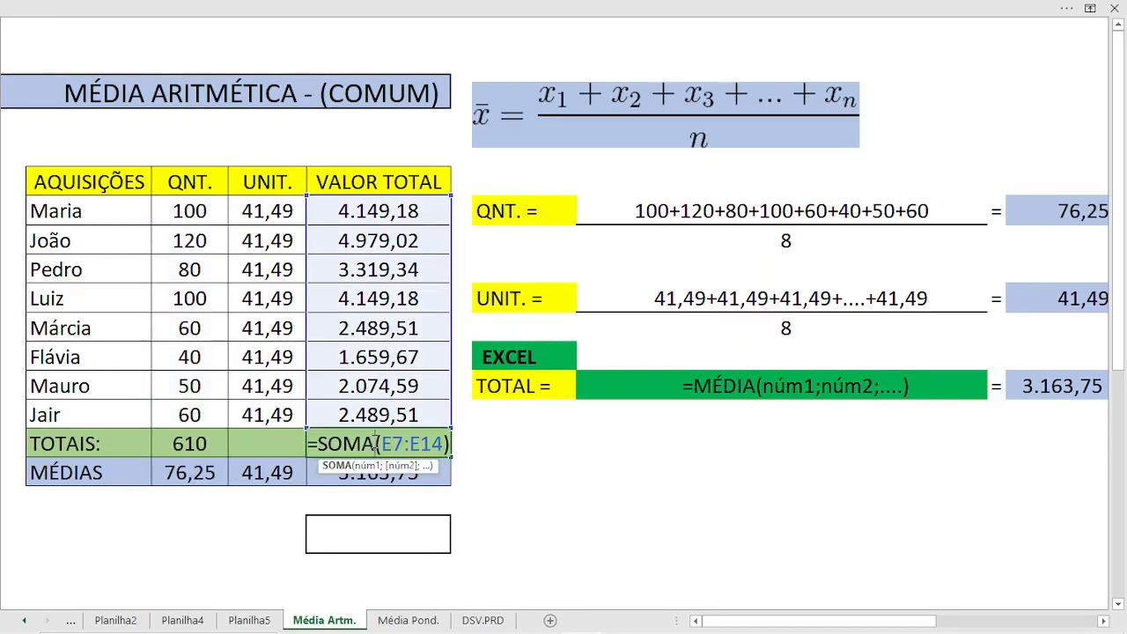
key(Return)
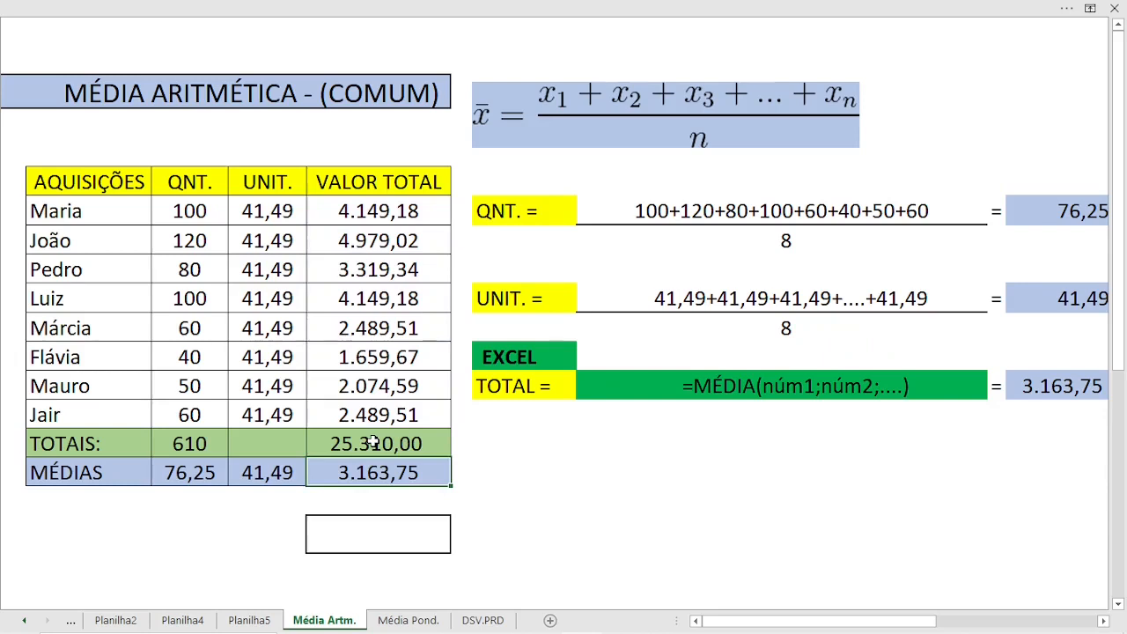
Inspect the MÉDIA formulas for QNT., UNIT. and VALOR TOTAL in the MÉDIAS row, leaving them as they are
click(202, 473)
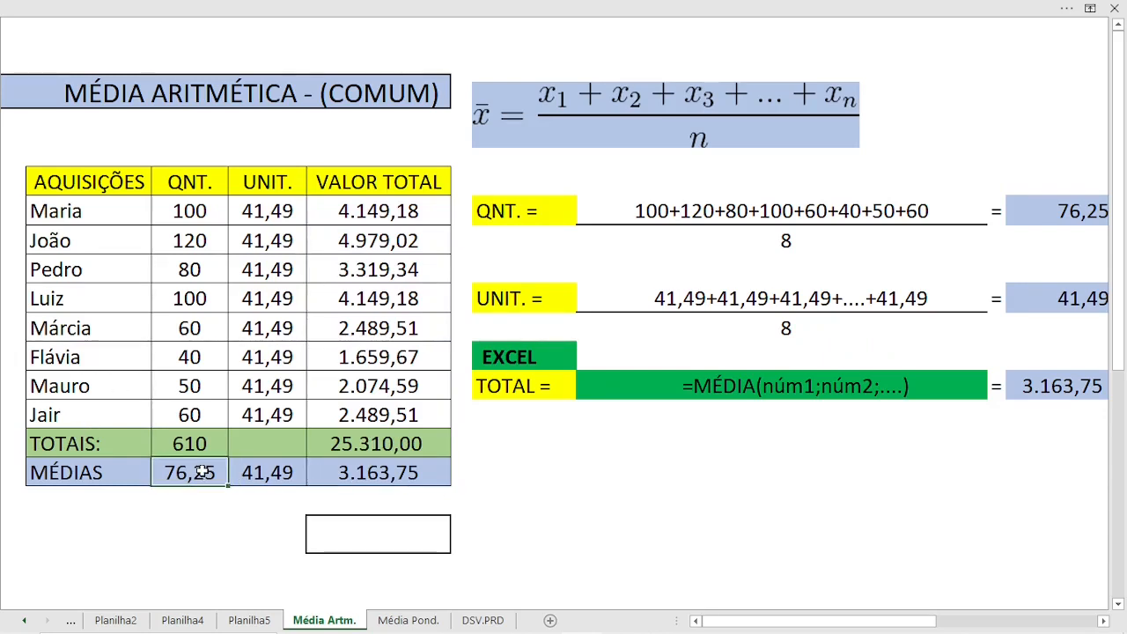
double_click(202, 473)
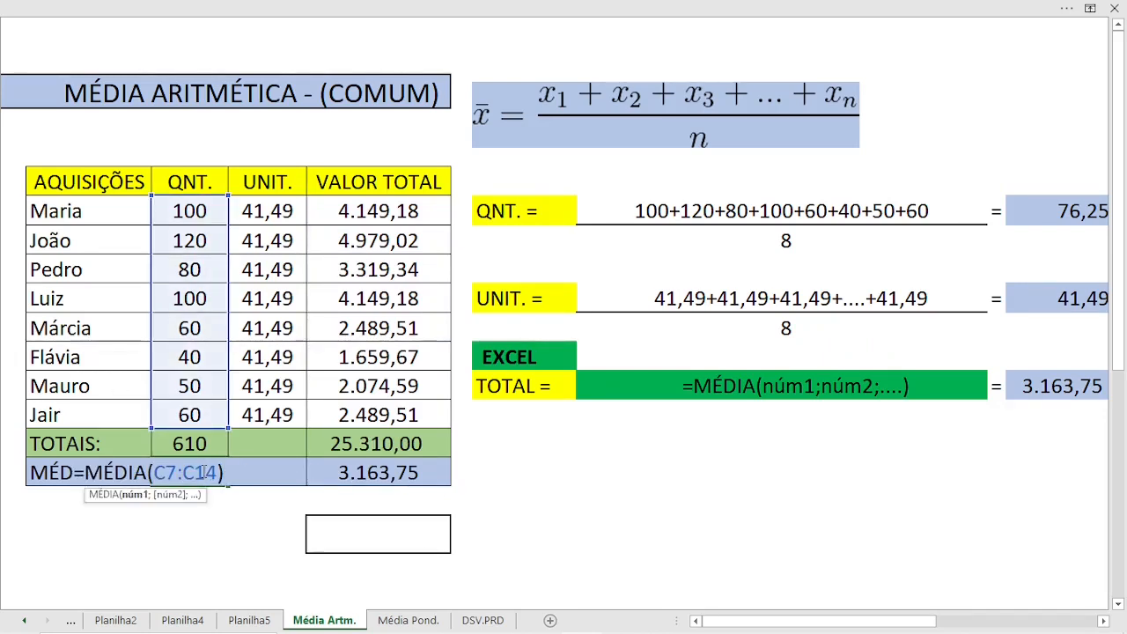
key(Return)
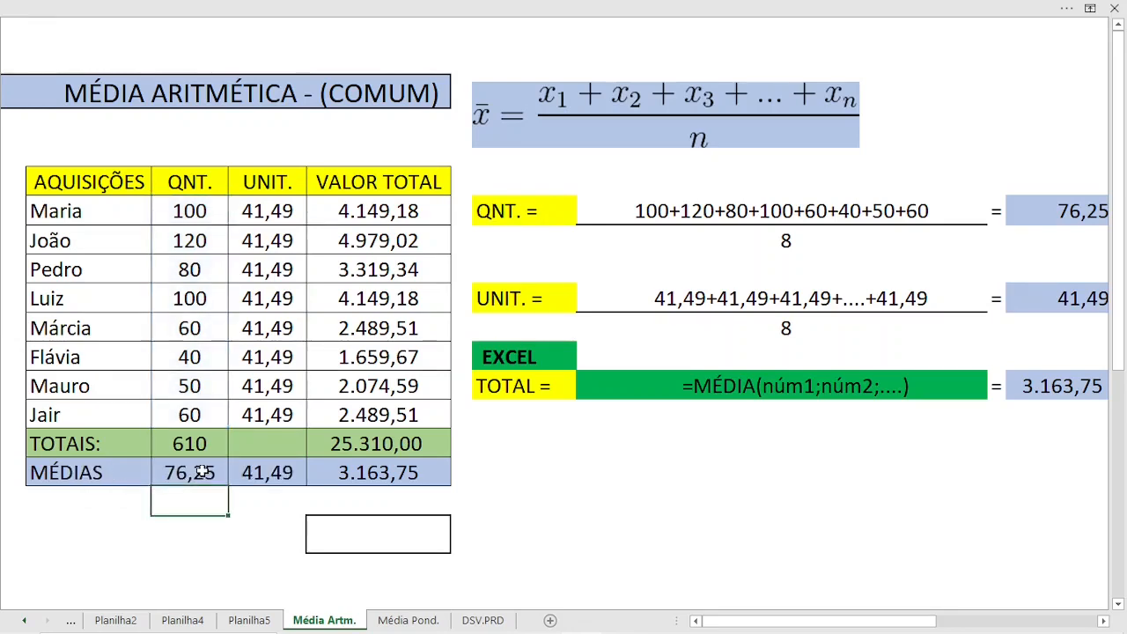
double_click(202, 473)
key(Return)
double_click(291, 473)
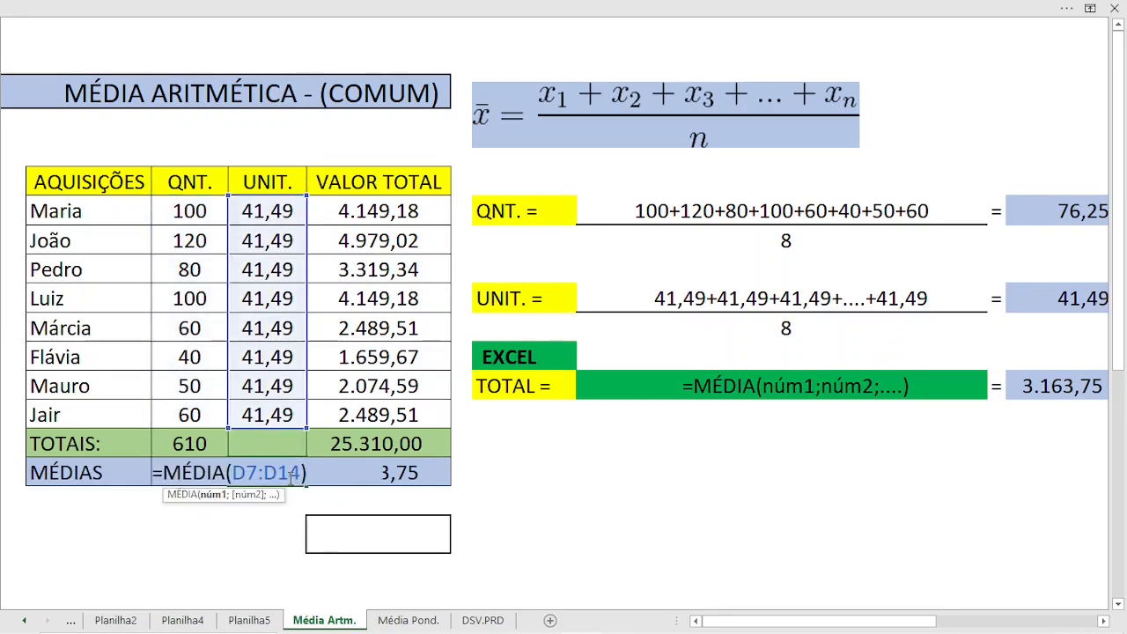
key(Return)
double_click(322, 473)
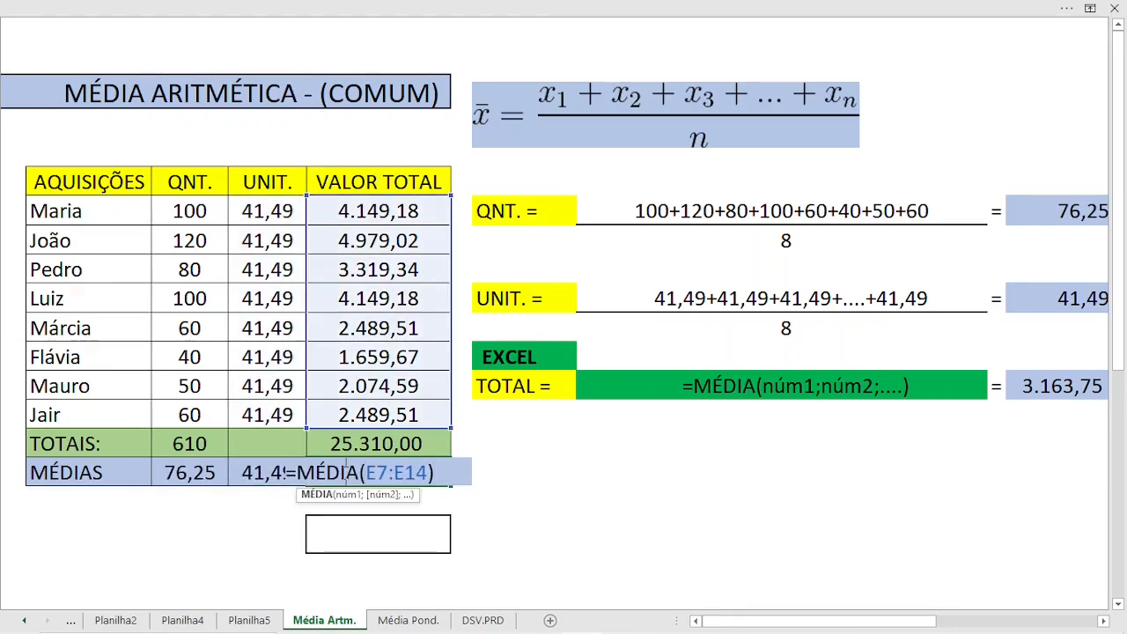
key(Return)
Fill the empty UNIT. cell in the TOTAIS row with total value divided by total quantity, =E15/C15
click(276, 445)
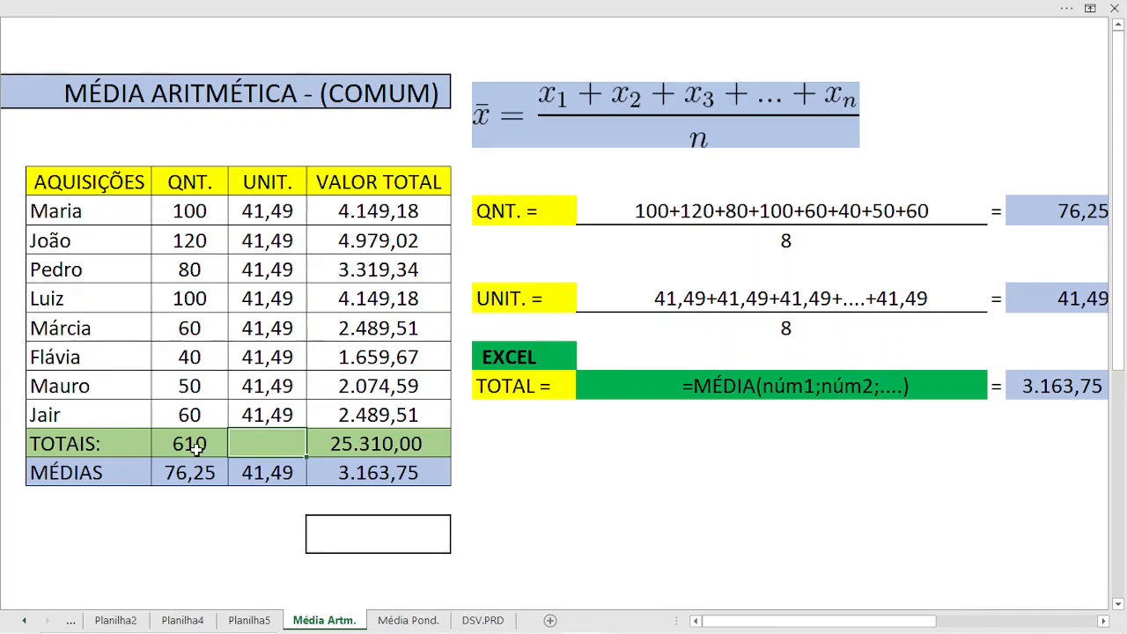
text(=)
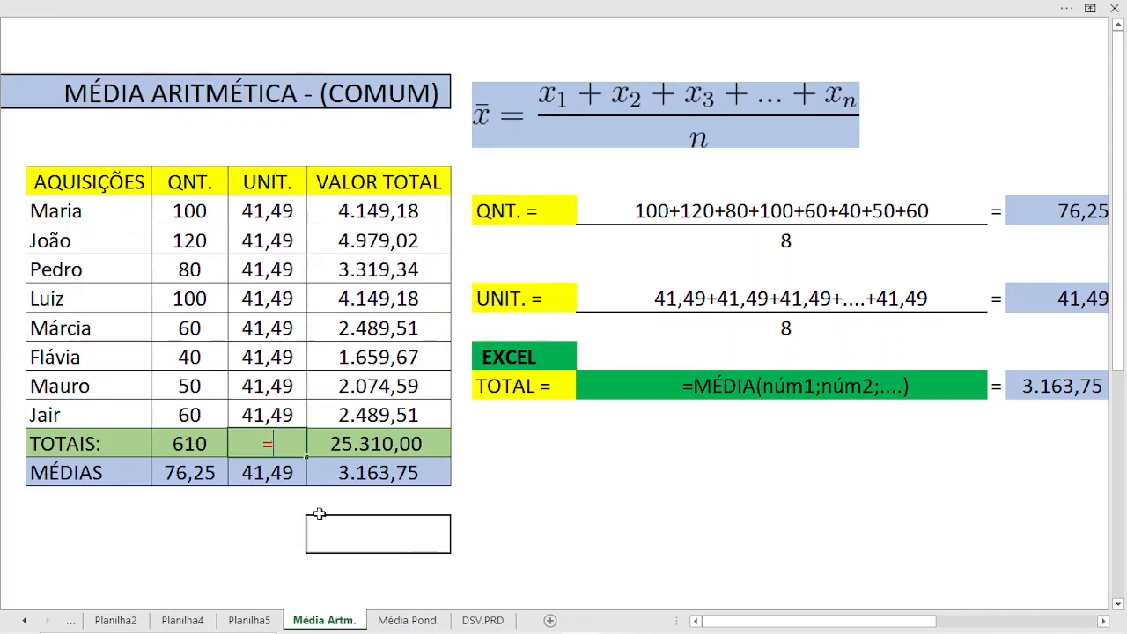
click(366, 444)
text(/)
click(188, 445)
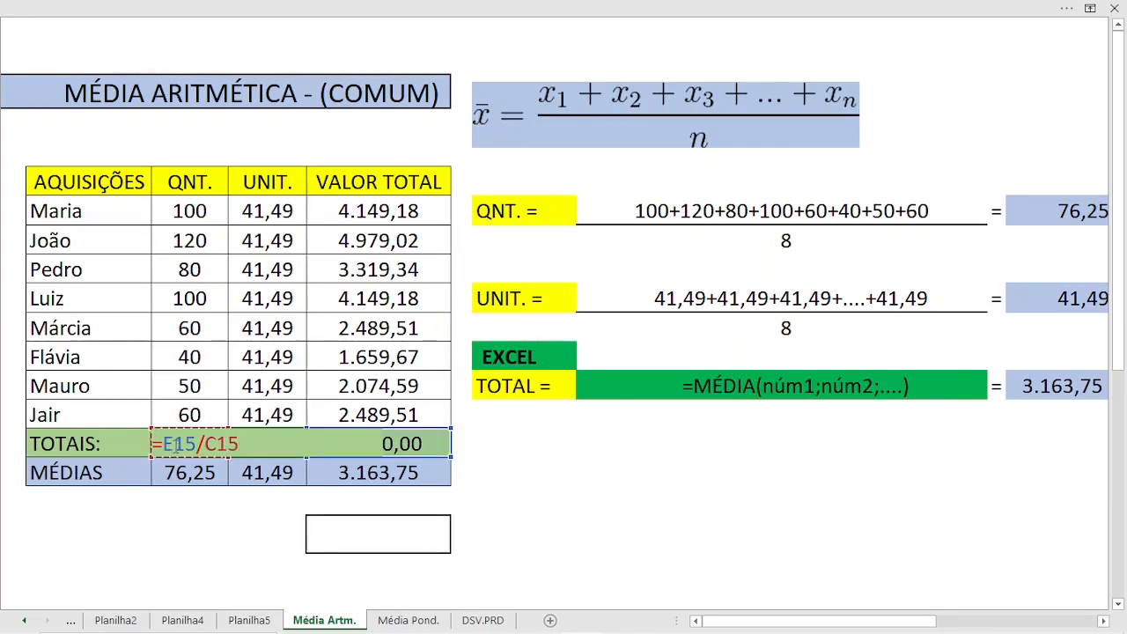
key(Return)
click(273, 440)
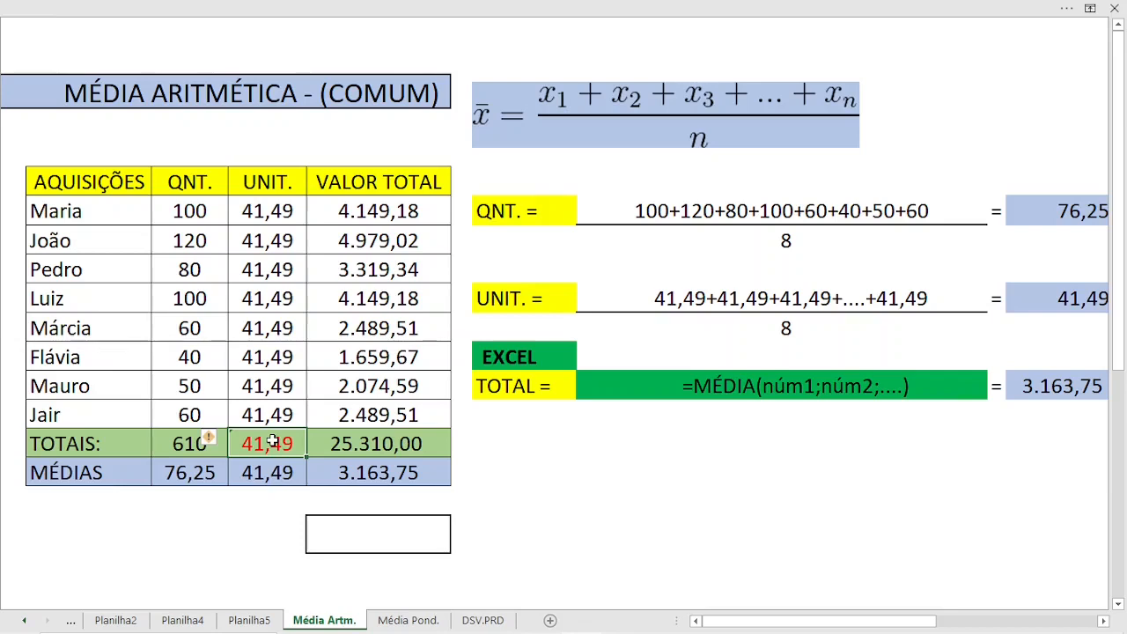
In the bordered cell below the table, multiply the total quantity by the average unit price with =C15*D16
click(324, 530)
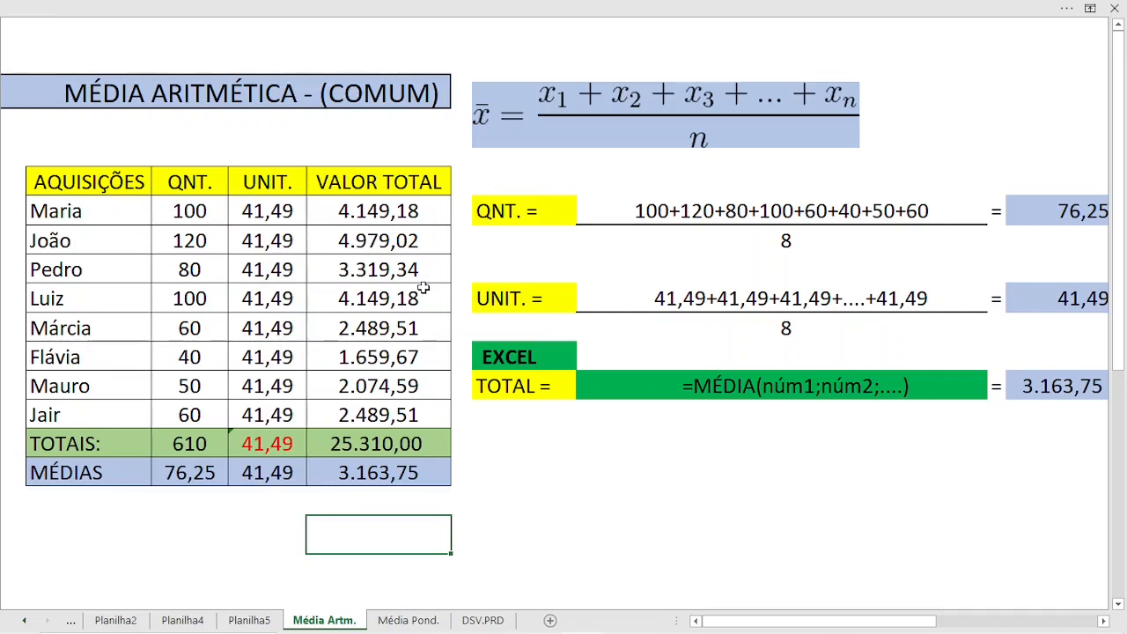
text(=)
click(194, 442)
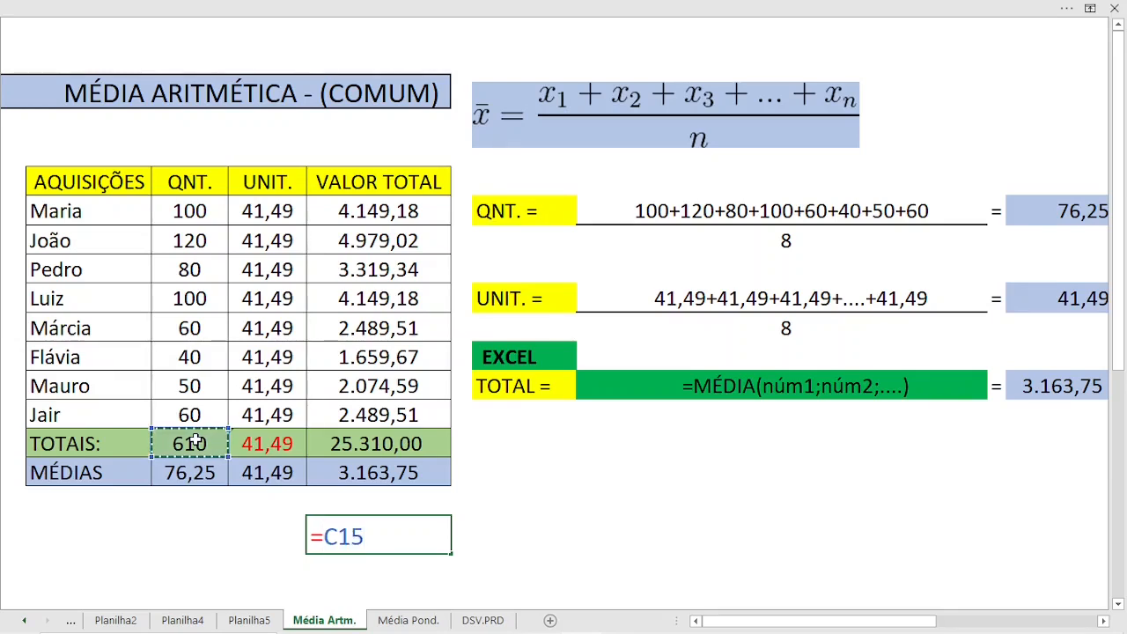
text(*)
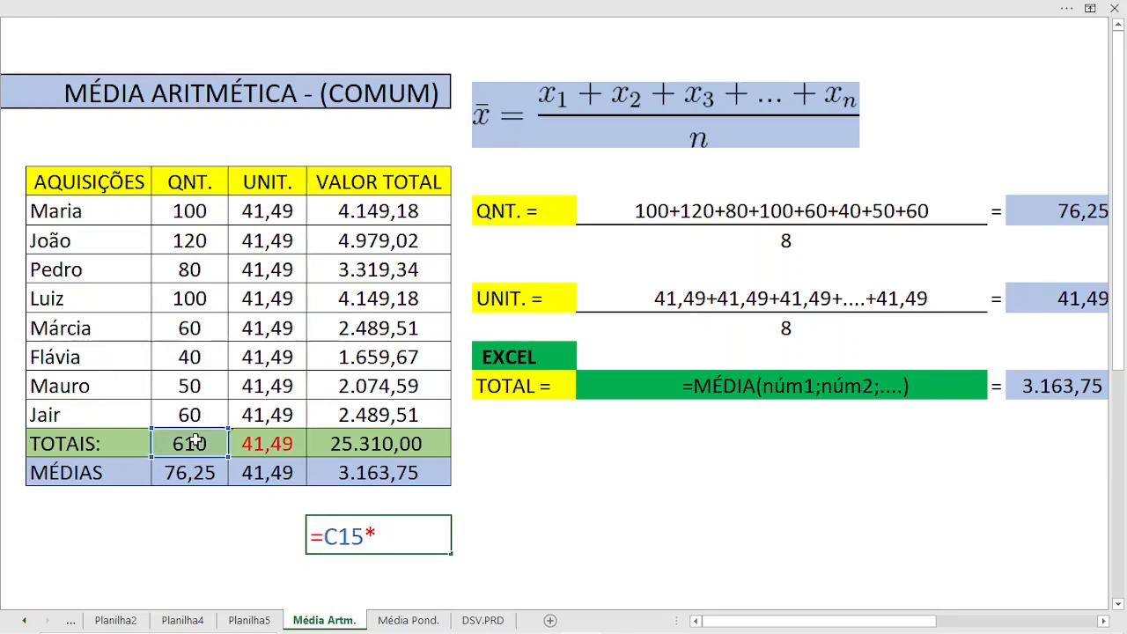
click(267, 471)
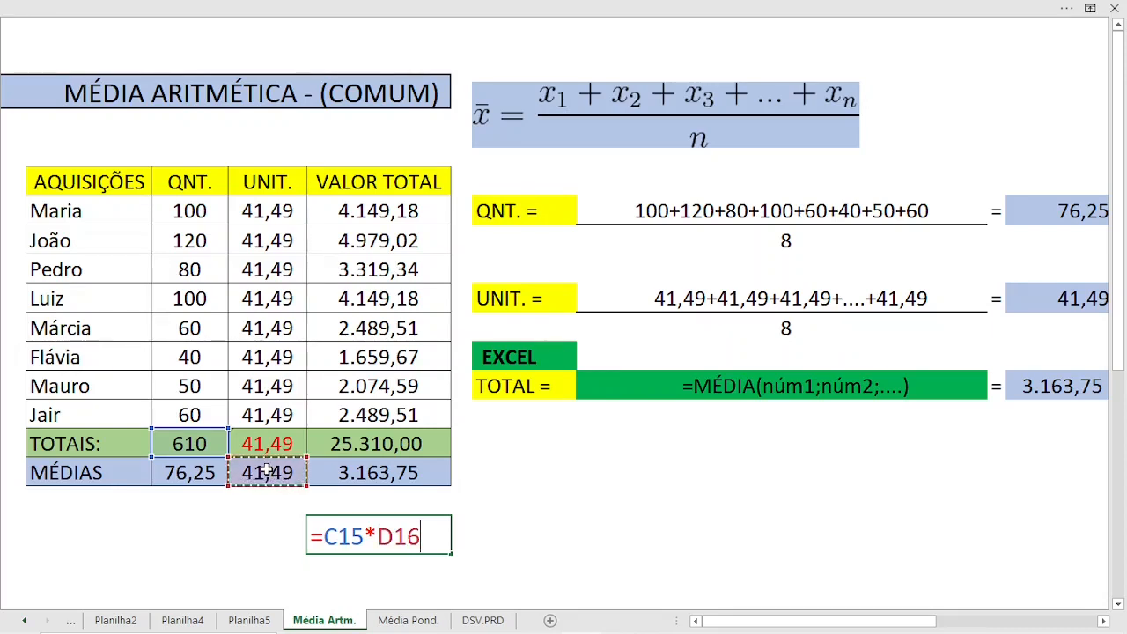
key(Return)
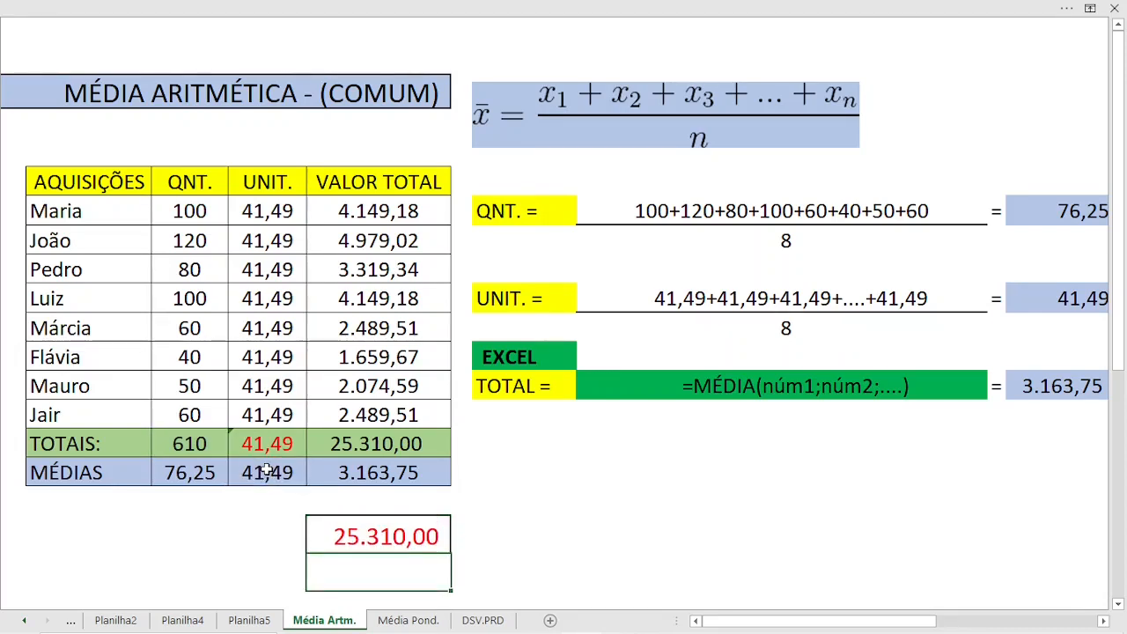
Switch to the Média Pond. sheet and examine the weighted mean formula picture beside the title
click(314, 531)
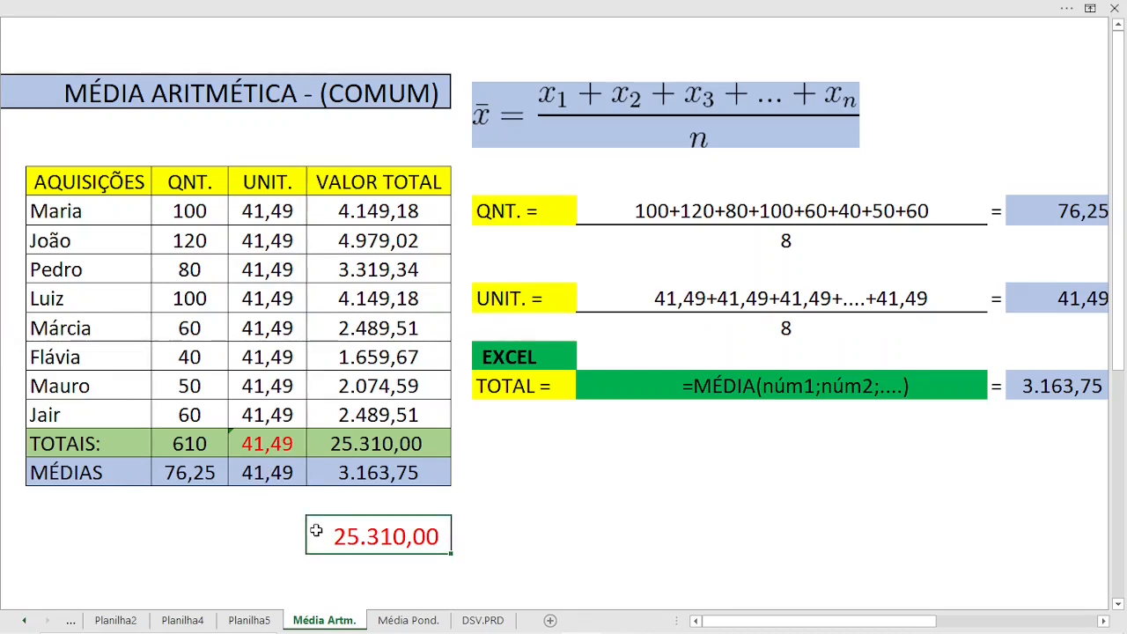
click(408, 620)
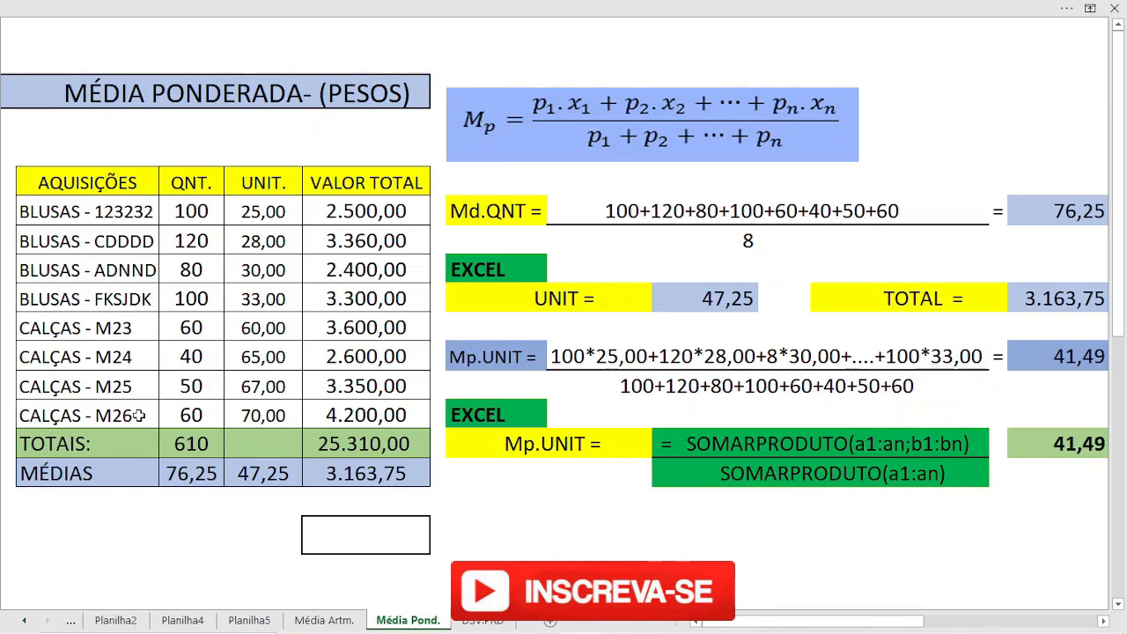
click(492, 132)
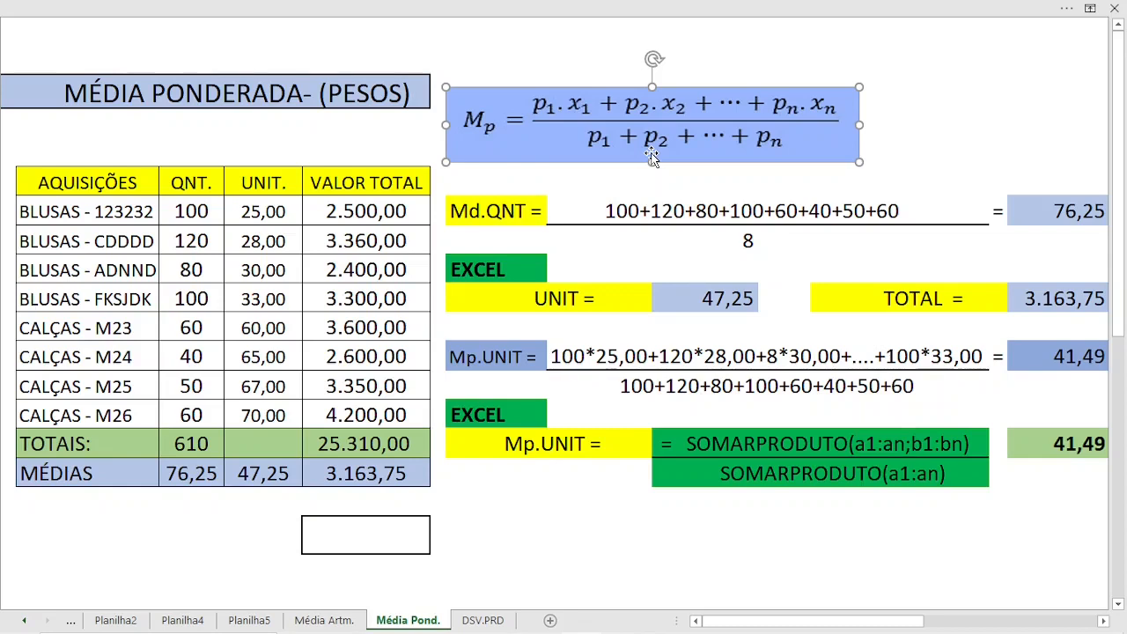
key(Escape)
Examine the item names, quantities and unit prices listed in the AQUISIÇÕES, QNT. and UNIT. columns
click(106, 183)
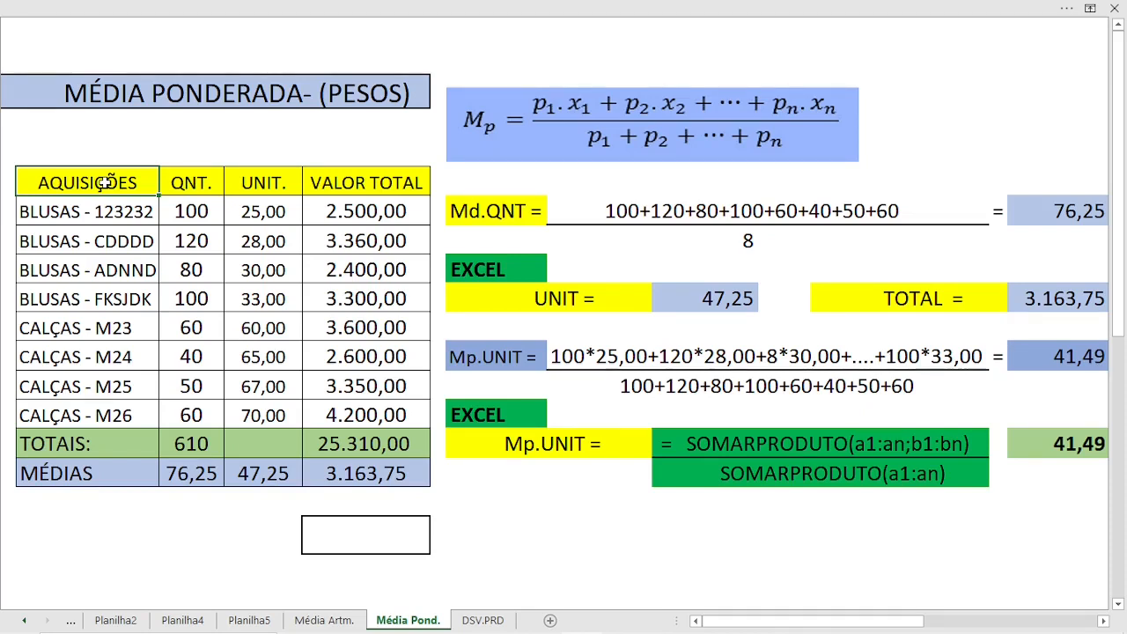
mouse_move(105, 182)
mouse_down()
mouse_move(108, 250)
mouse_move(116, 200)
mouse_up()
click(156, 286)
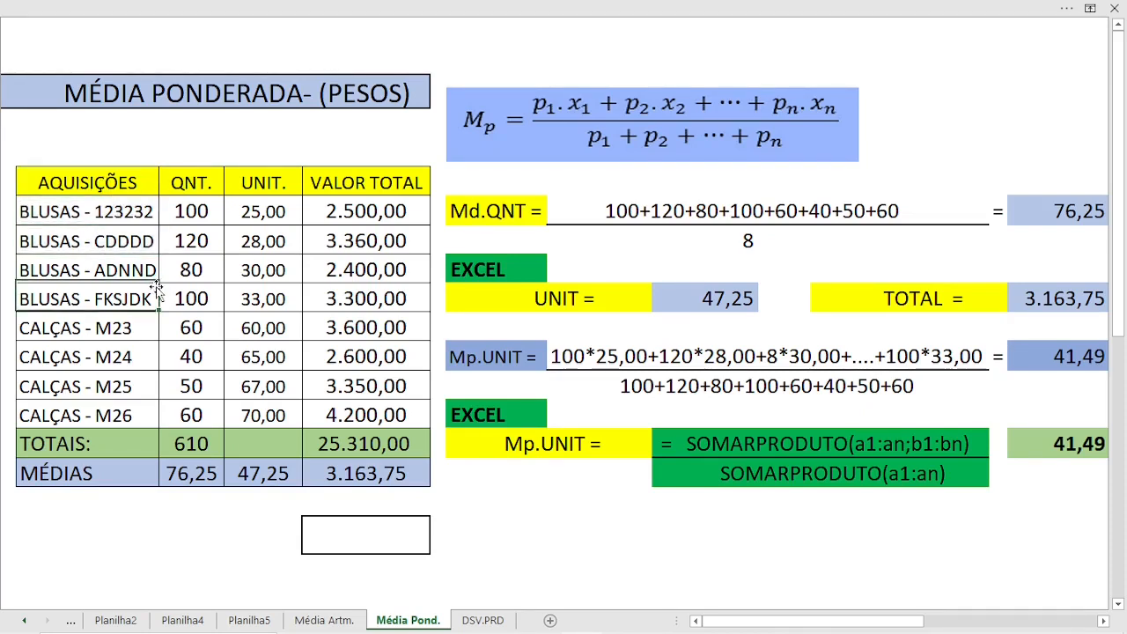
click(78, 181)
click(88, 211)
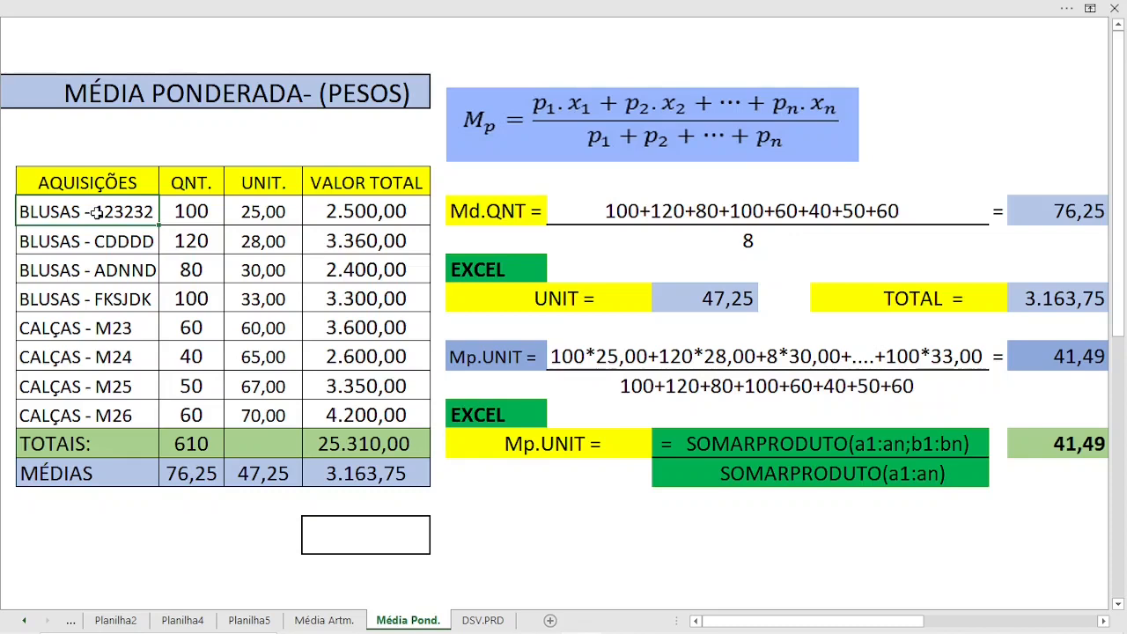
click(248, 214)
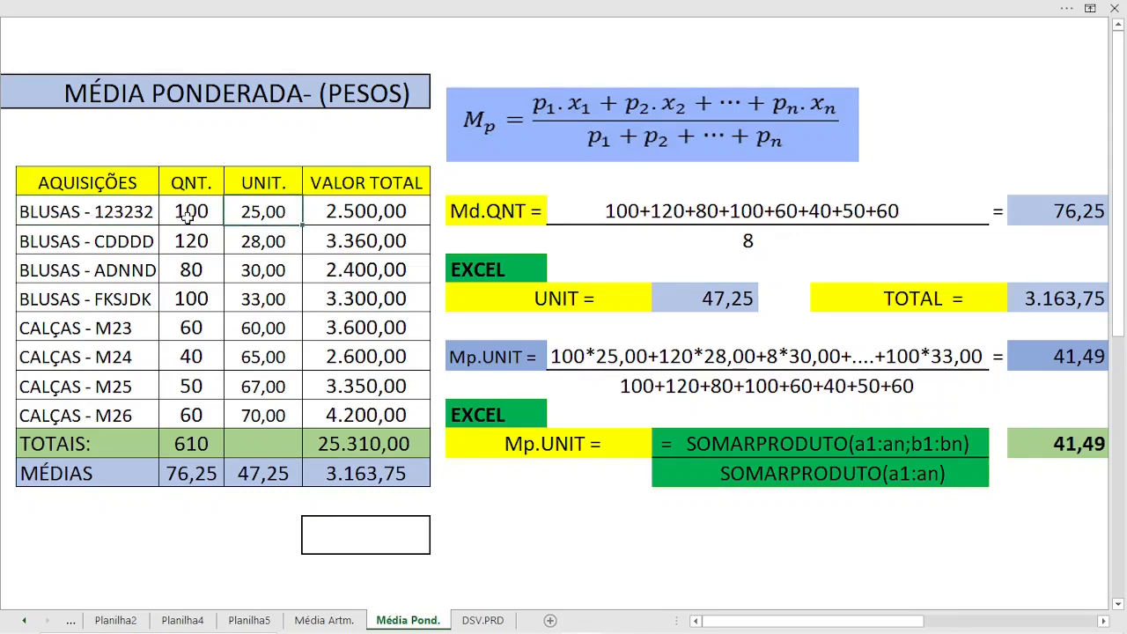
drag(187, 215, 180, 413)
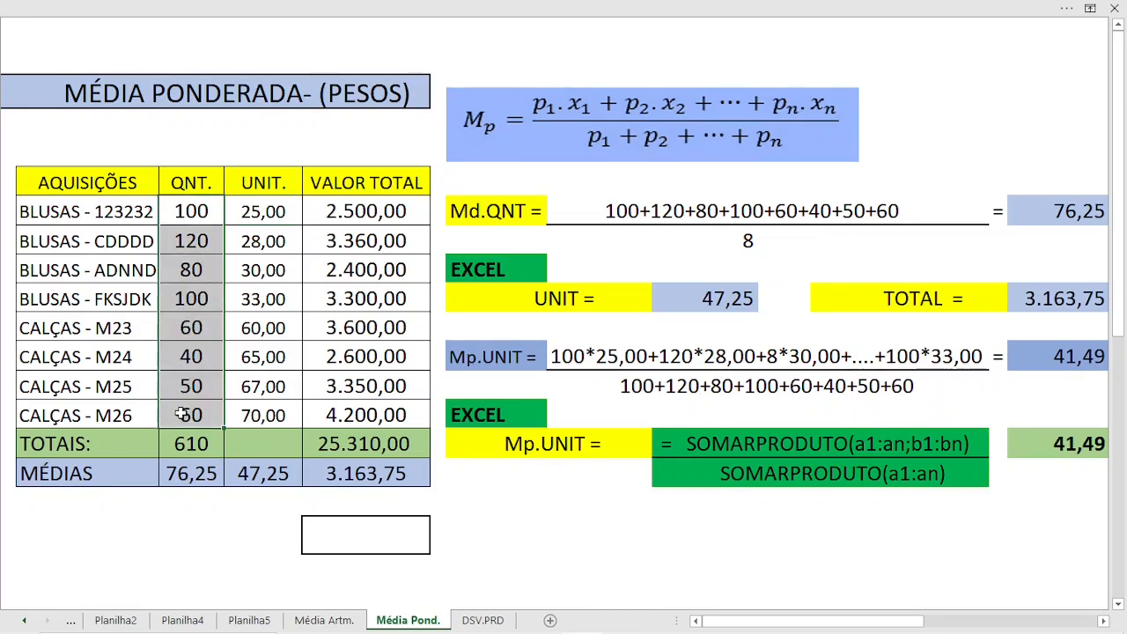
click(248, 212)
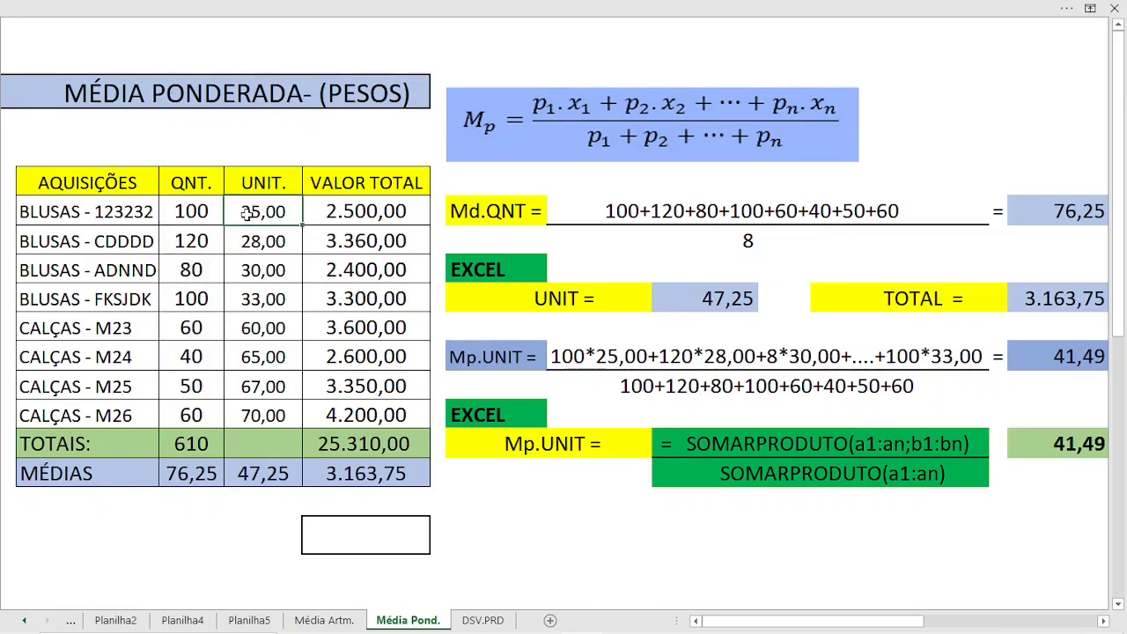
click(261, 300)
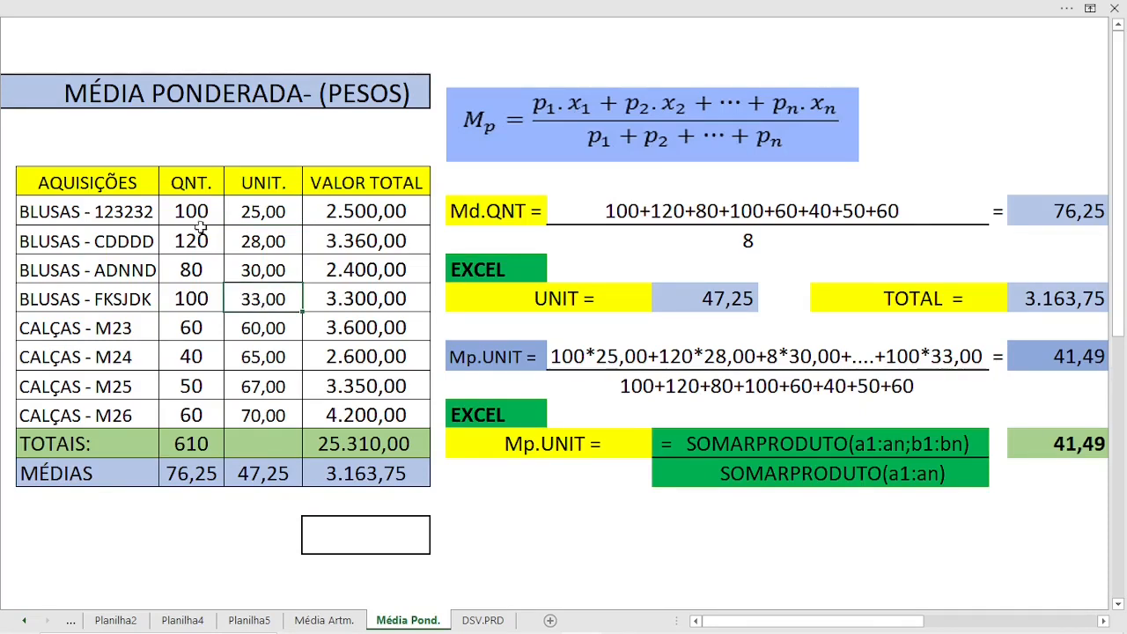
Compare the QNT., UNIT. and VALOR TOTAL item ranges with the grand total in the TOTAIS row
drag(191, 211, 191, 415)
drag(264, 211, 279, 403)
drag(347, 212, 349, 415)
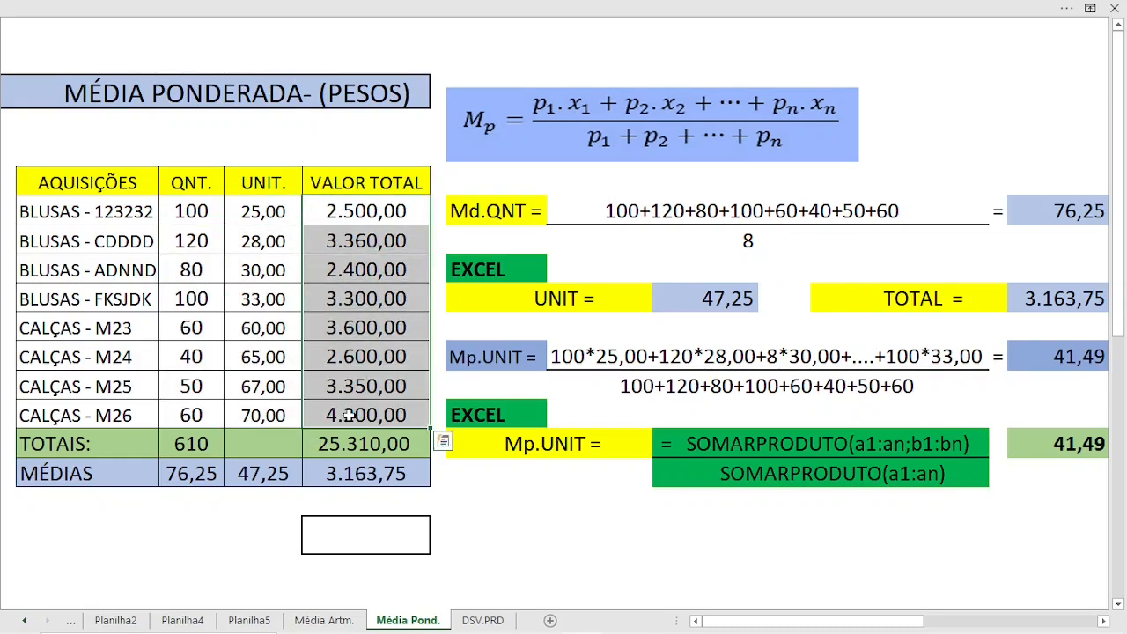
click(343, 444)
Review the written-out Md.QNT calculation and the simple averages in the MÉDIAS row, leaving their formulas as they are
drag(572, 183, 890, 244)
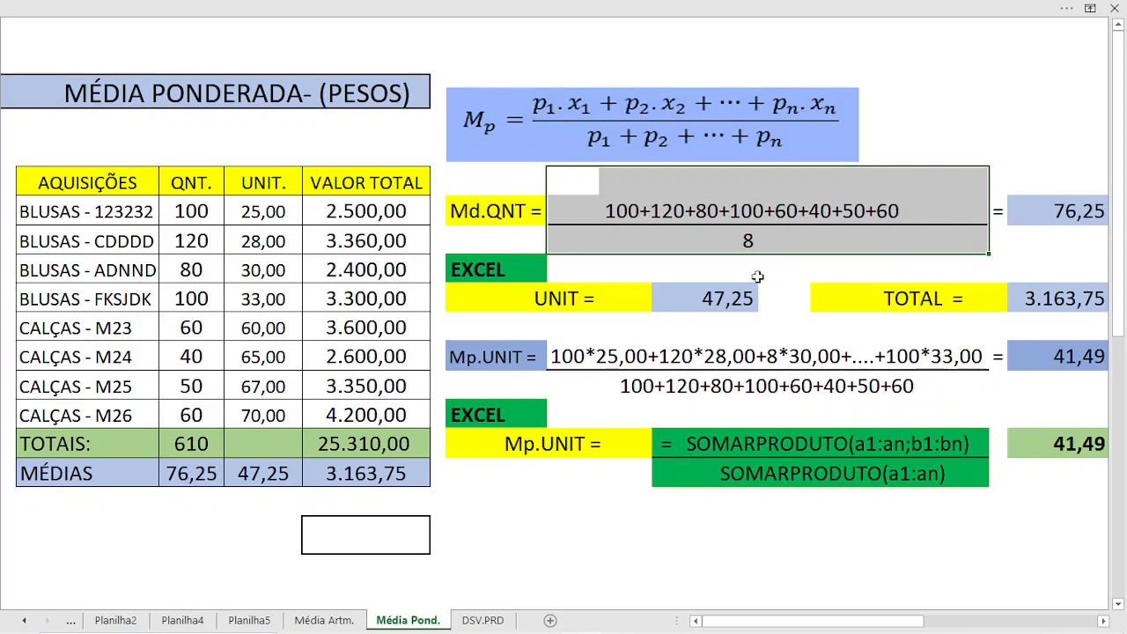
click(188, 471)
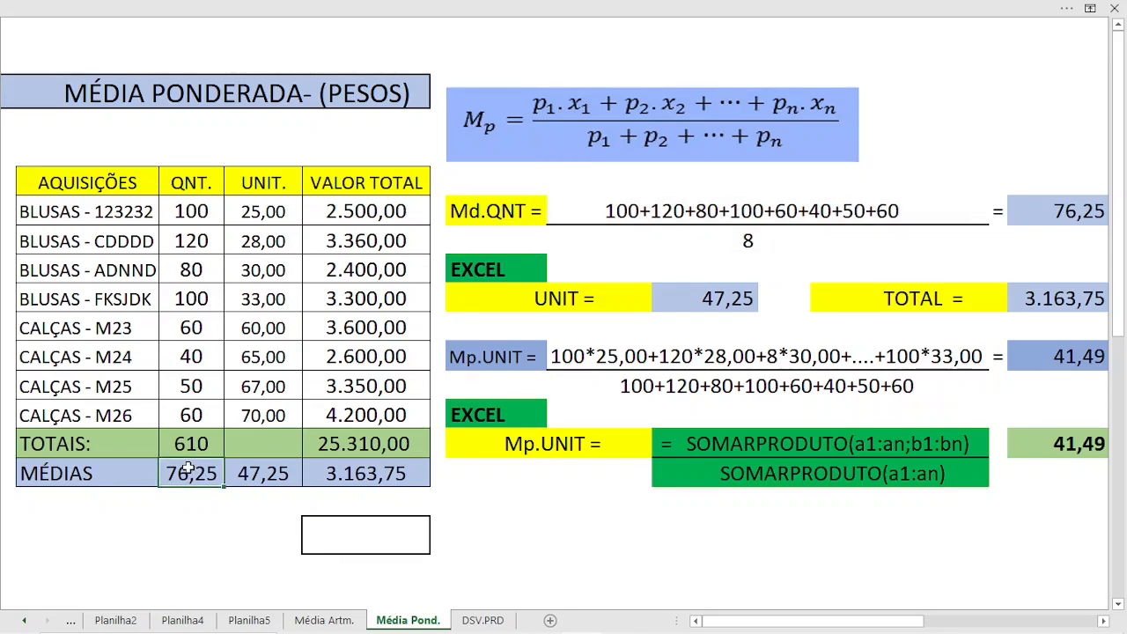
double_click(264, 474)
key(Return)
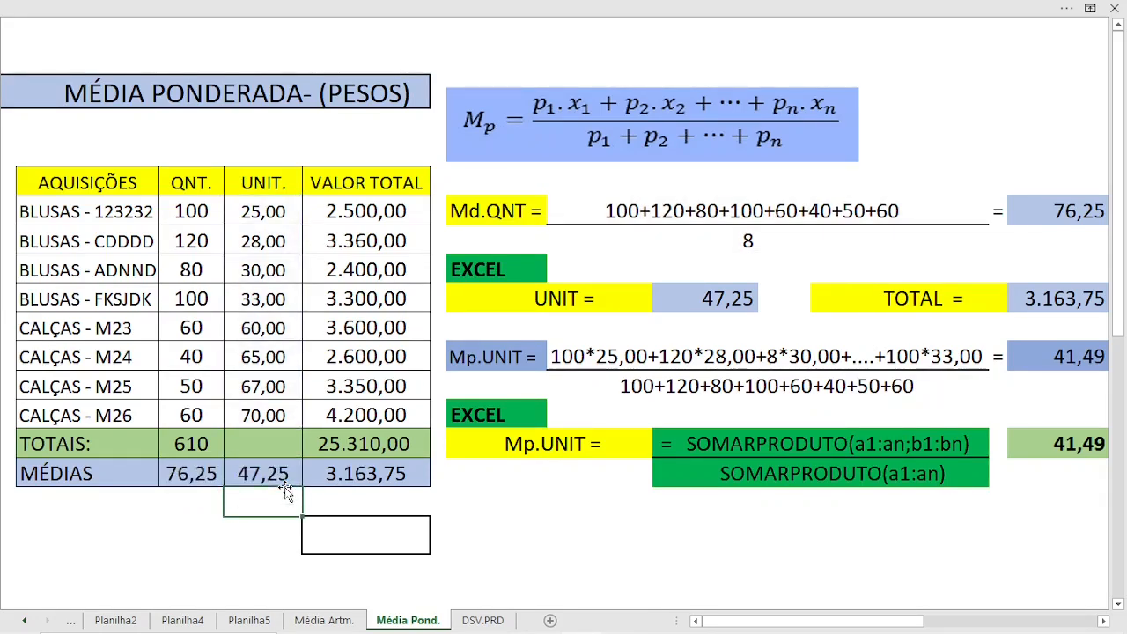
click(270, 458)
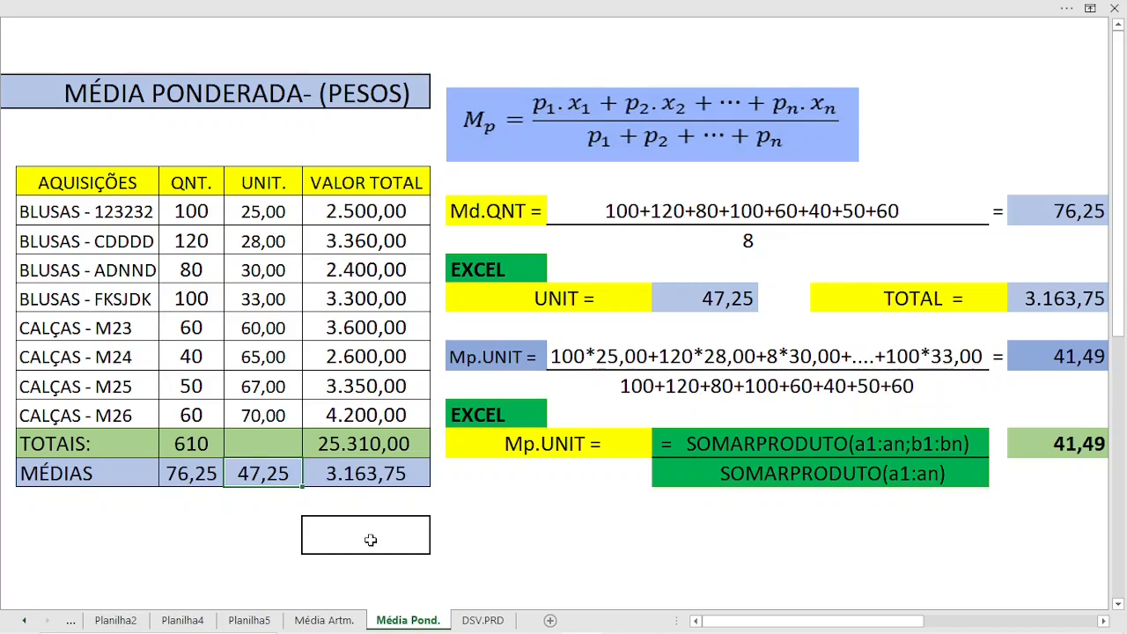
drag(445, 166, 1102, 322)
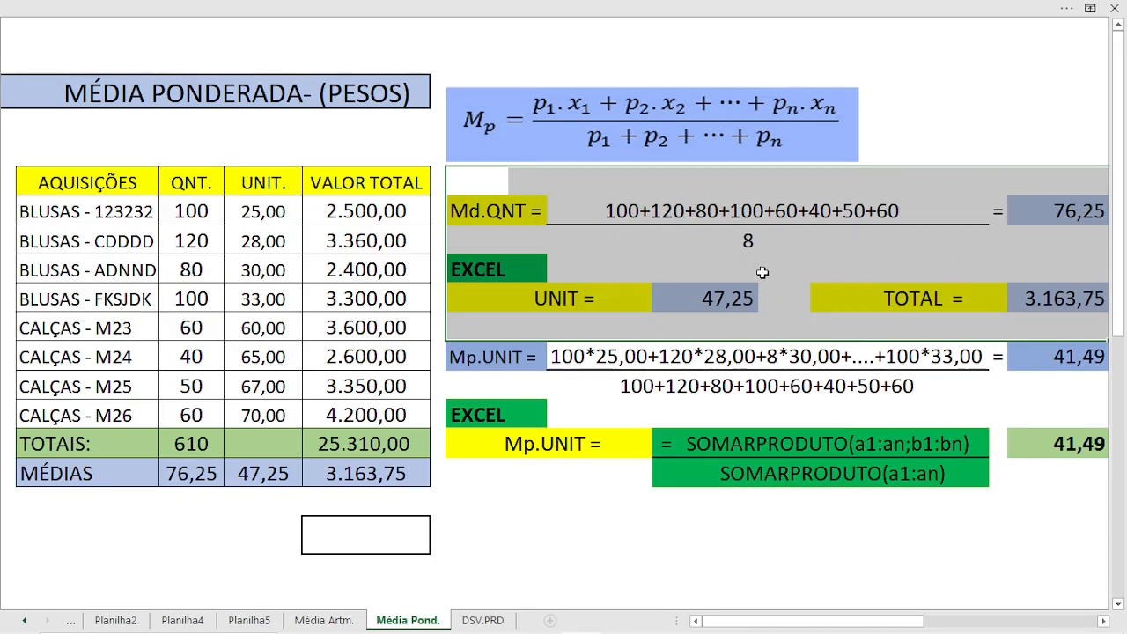
key(Delete)
Inspect the written-out Mp.UNIT weighted calculation and the formula in its result cell, leaving it as it is
drag(564, 352, 938, 396)
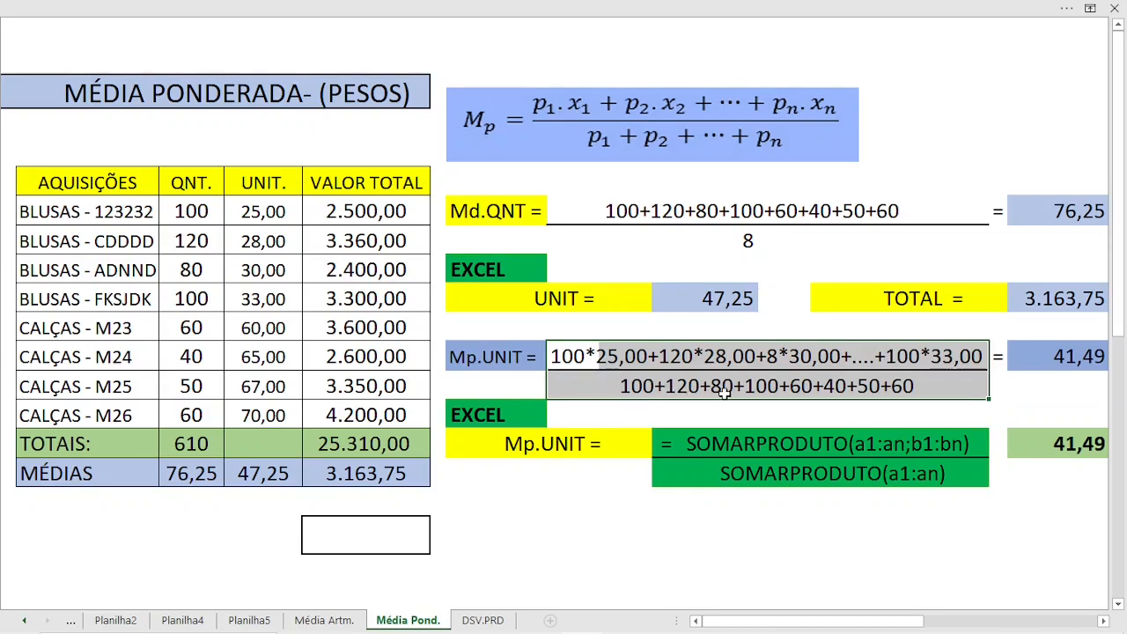
click(747, 360)
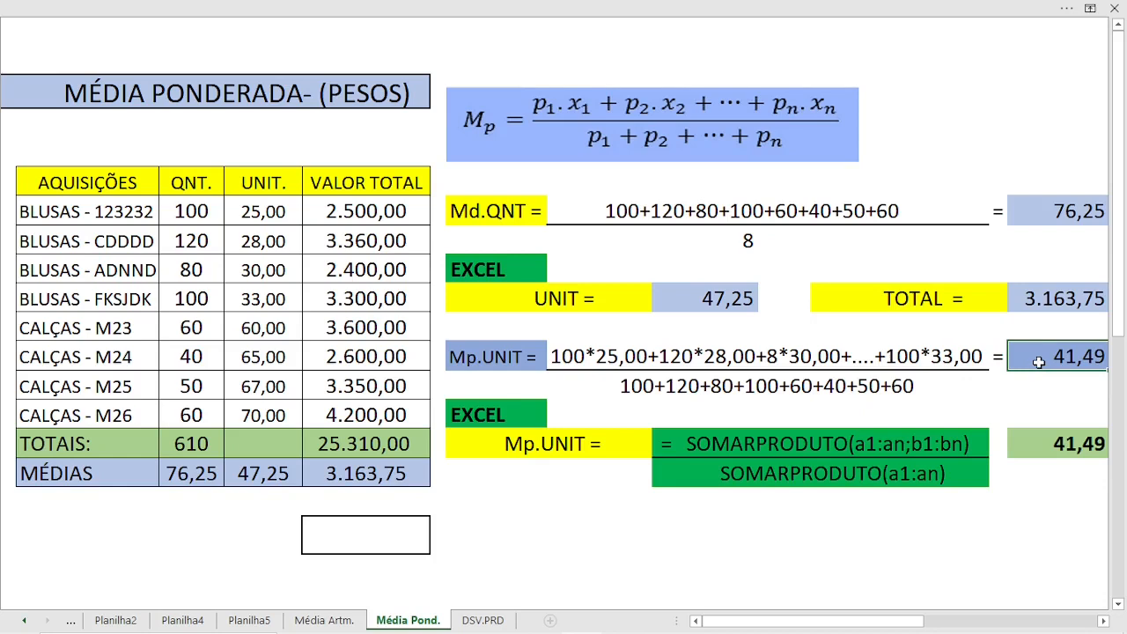
double_click(1039, 365)
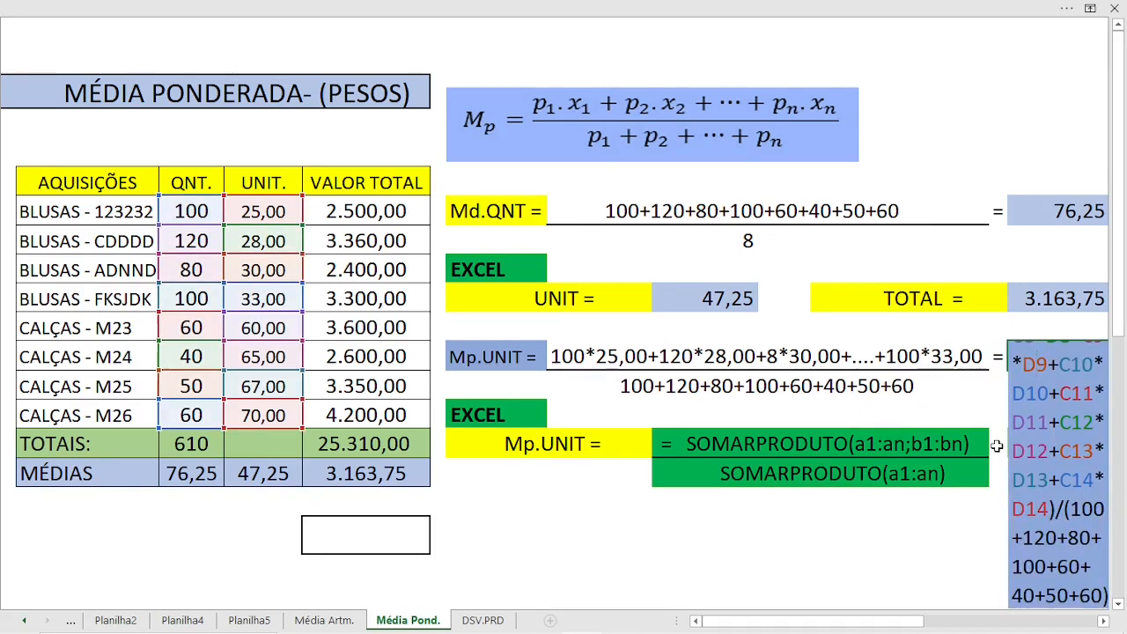
key(Escape)
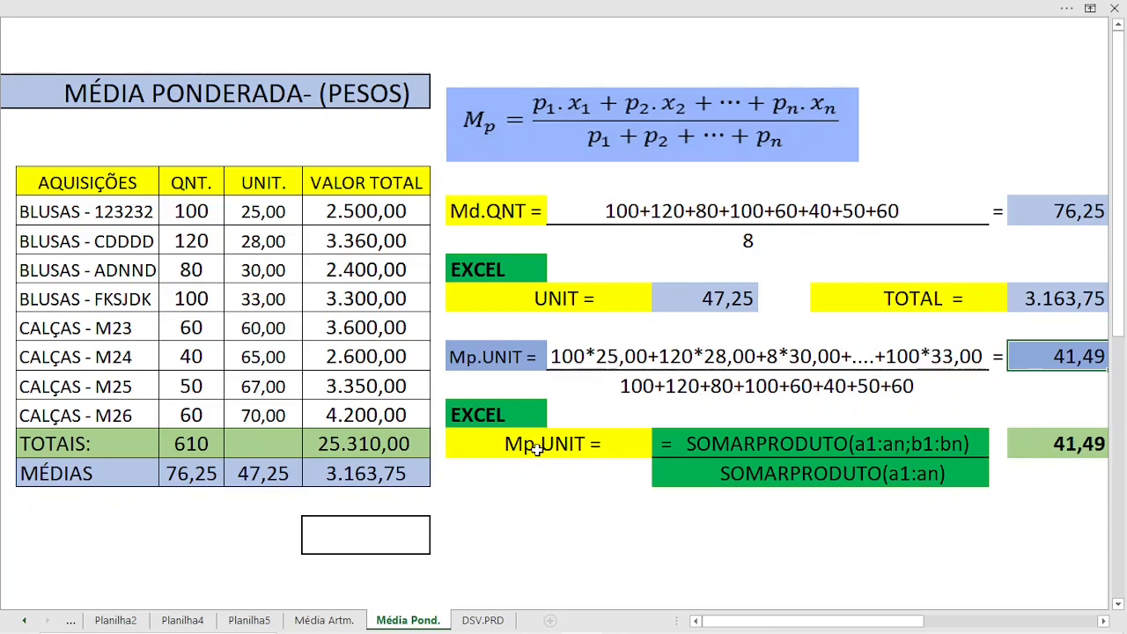
Examine the SOMARPRODUTO numerator and denominator of the Excel version of Mp.UNIT, along with its result cell
drag(667, 445, 948, 448)
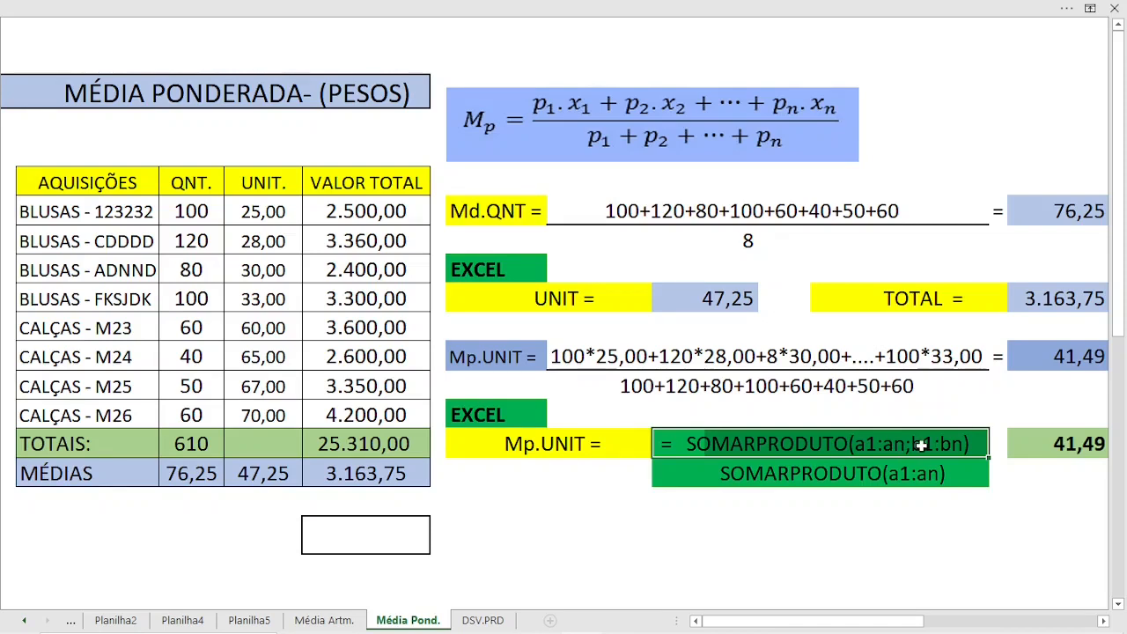
click(782, 474)
drag(721, 477, 930, 478)
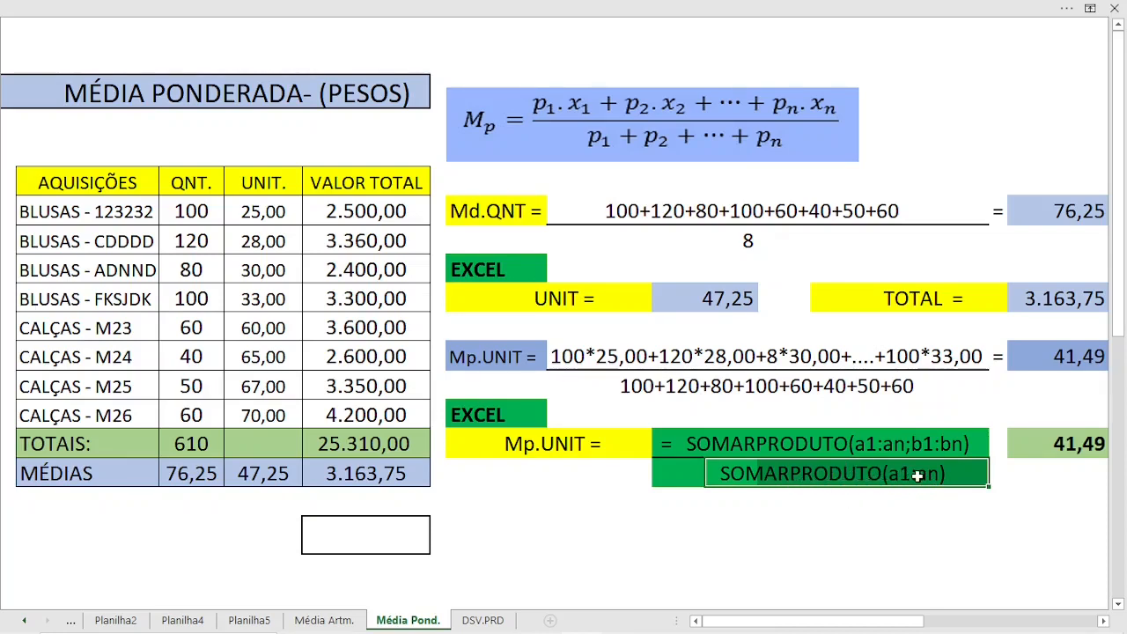
click(1054, 449)
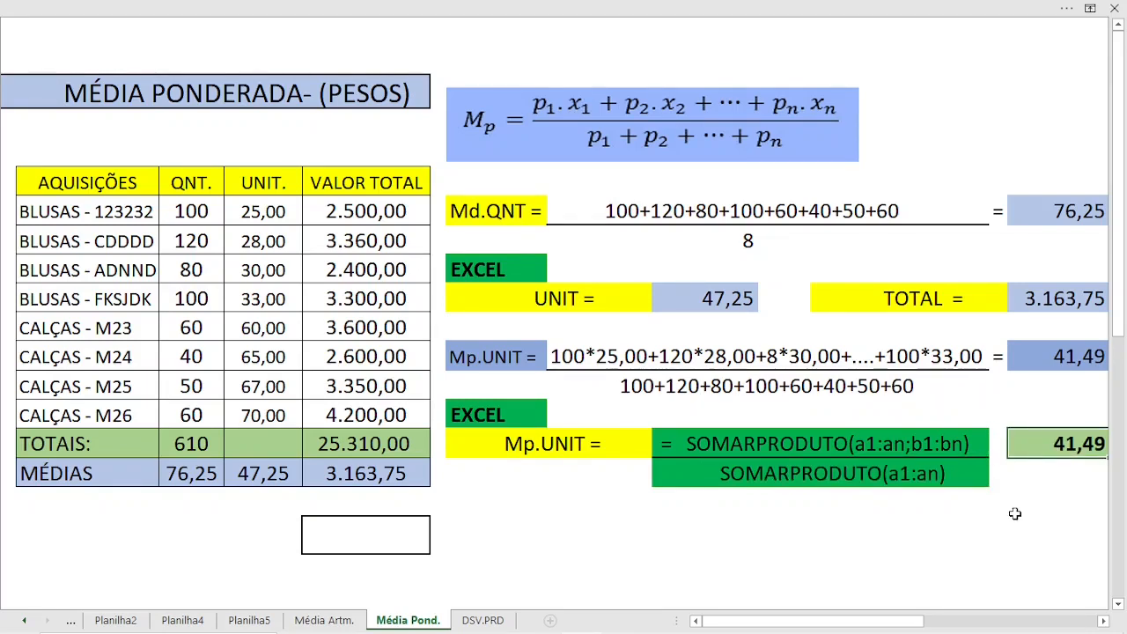
In the bordered cell below the table, multiply the total quantity by the simple average unit price with =C15*D16
click(242, 474)
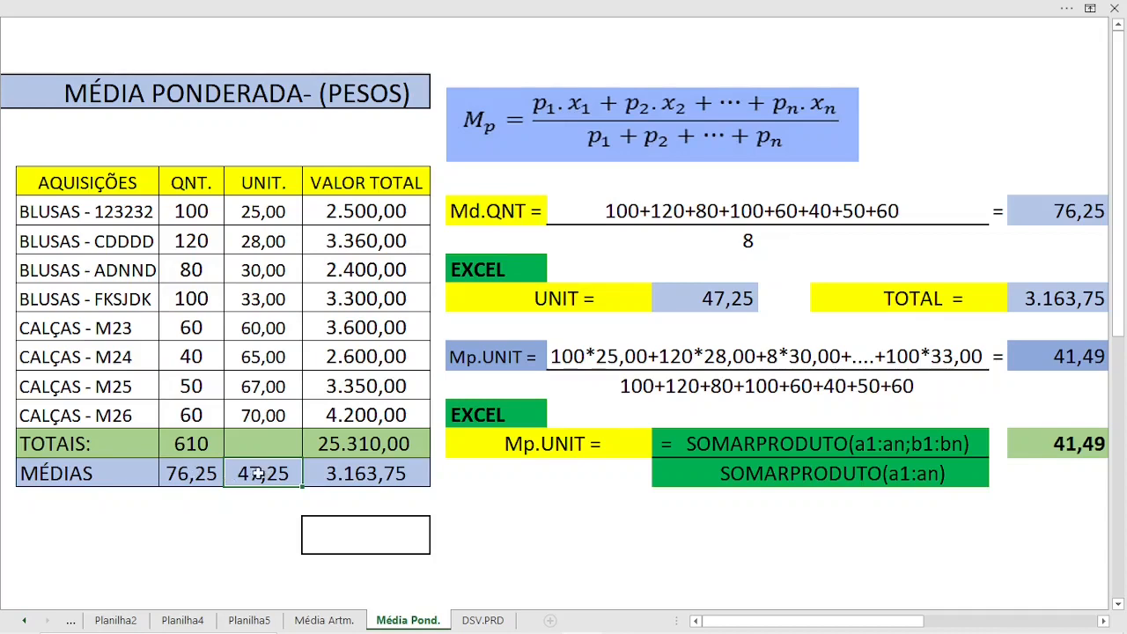
click(353, 532)
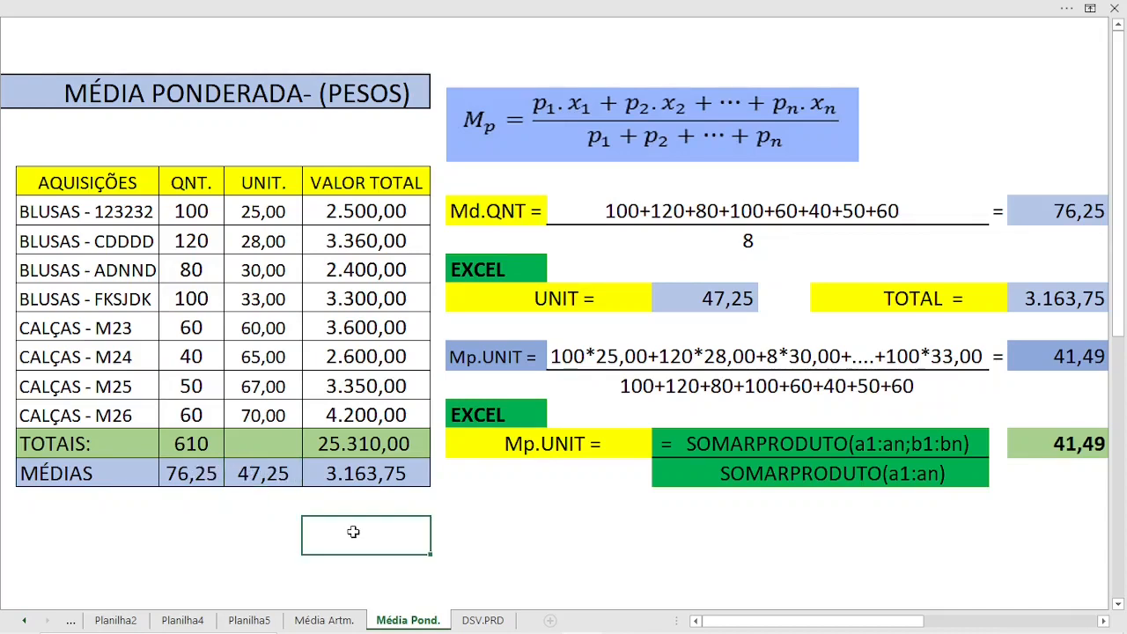
double_click(354, 532)
text(=)
click(172, 445)
text(*)
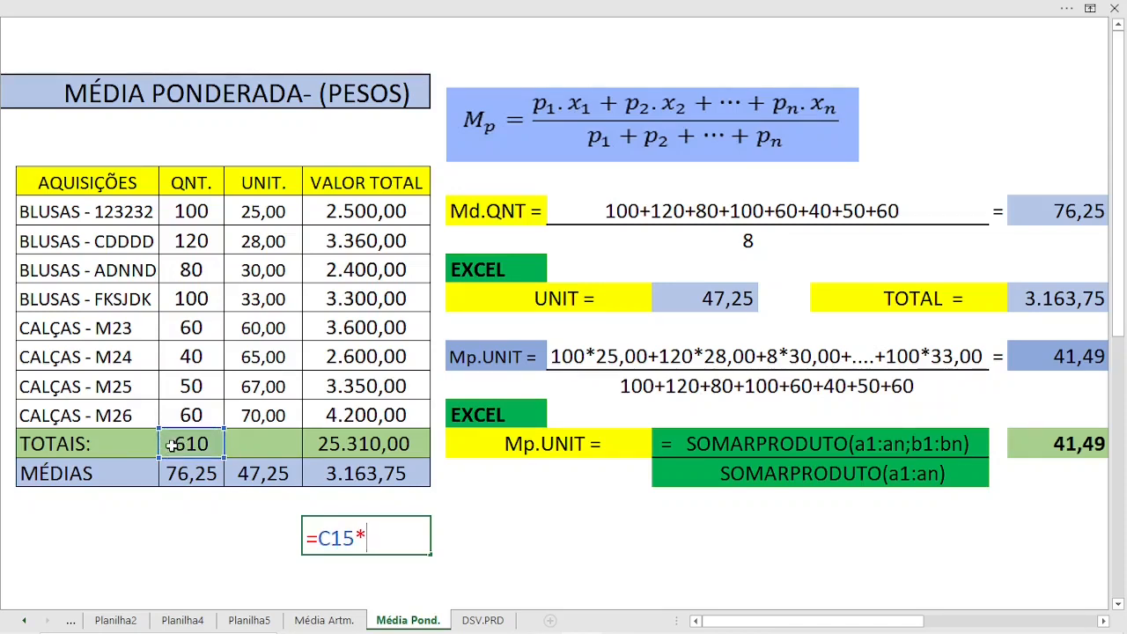
click(278, 476)
key(Return)
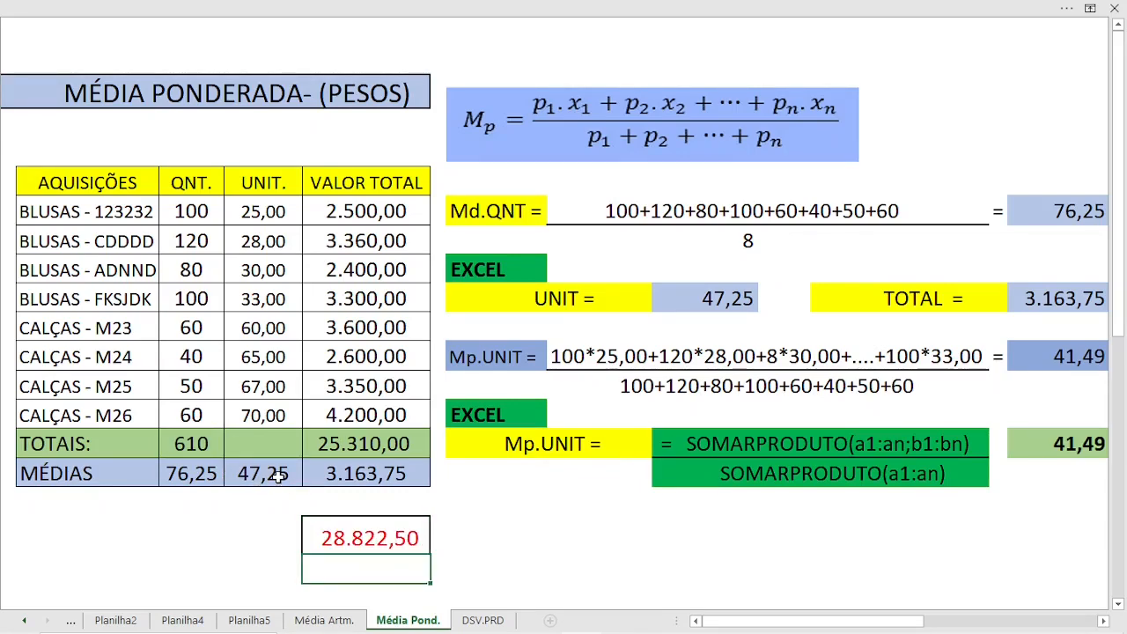
Change the check formula in the bordered cell to multiply the total quantity by the SOMARPRODUTO Mp.UNIT result instead of the simple average
click(385, 449)
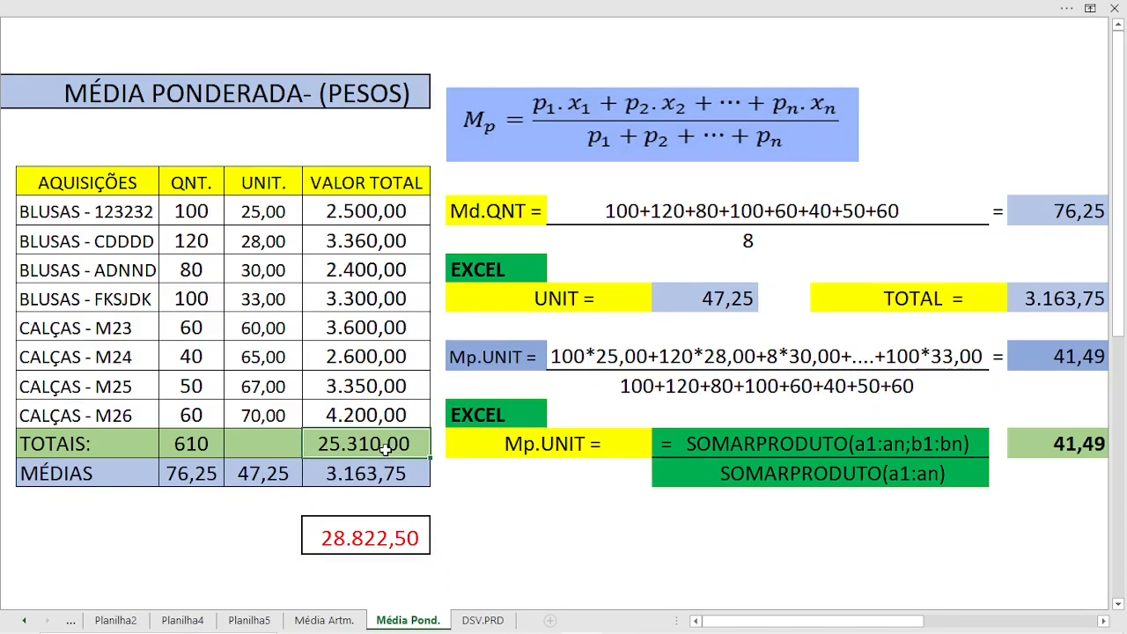
double_click(368, 537)
drag(261, 460, 1051, 463)
key(Return)
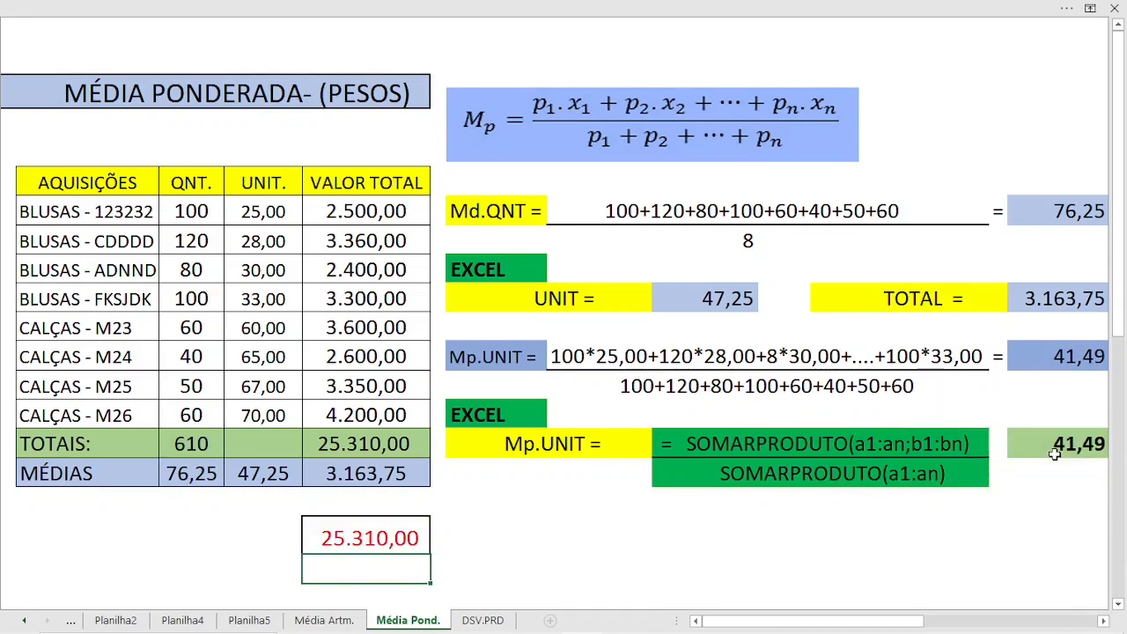
click(389, 529)
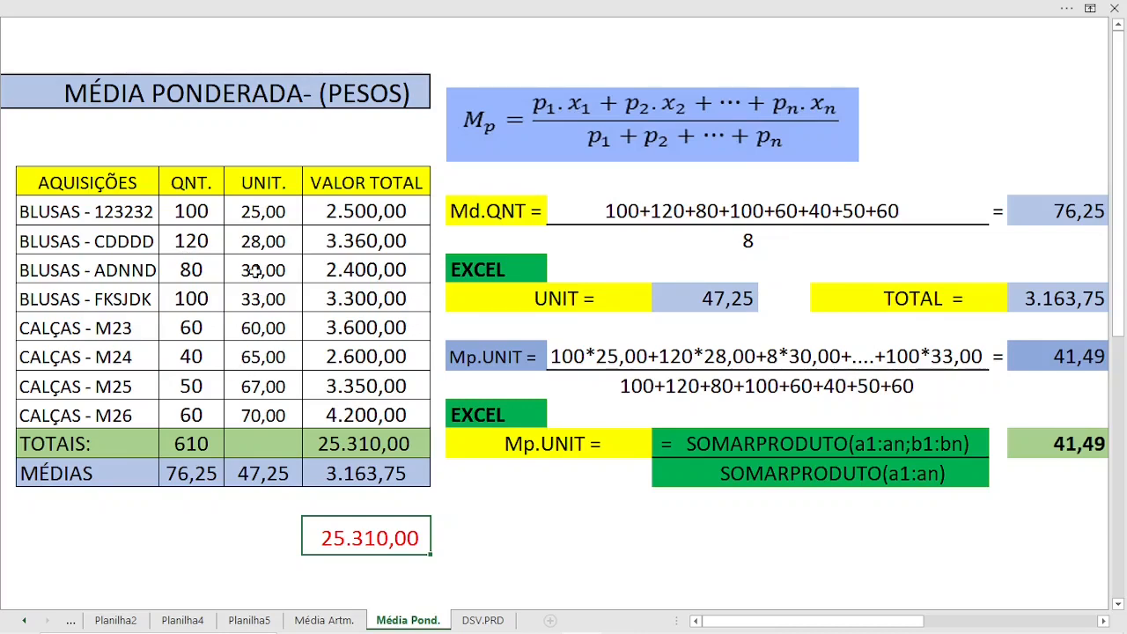
Fill the empty UNIT. cell in the TOTAIS row with total value divided by total quantity, =E15/C15
click(287, 449)
text(=)
click(370, 449)
text(/)
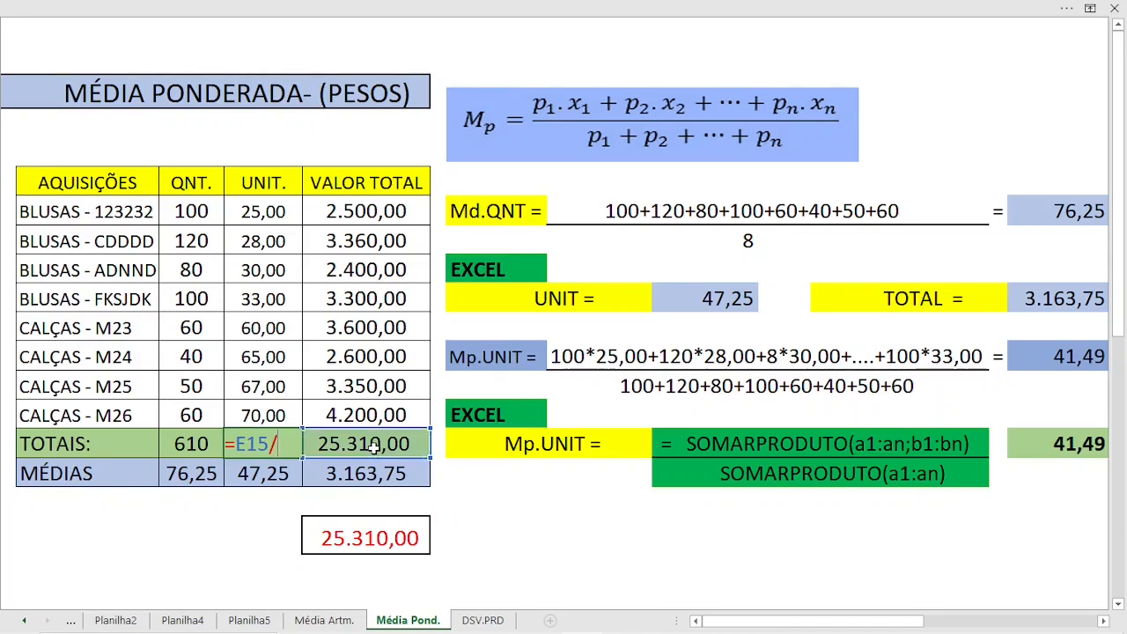
click(167, 444)
key(Return)
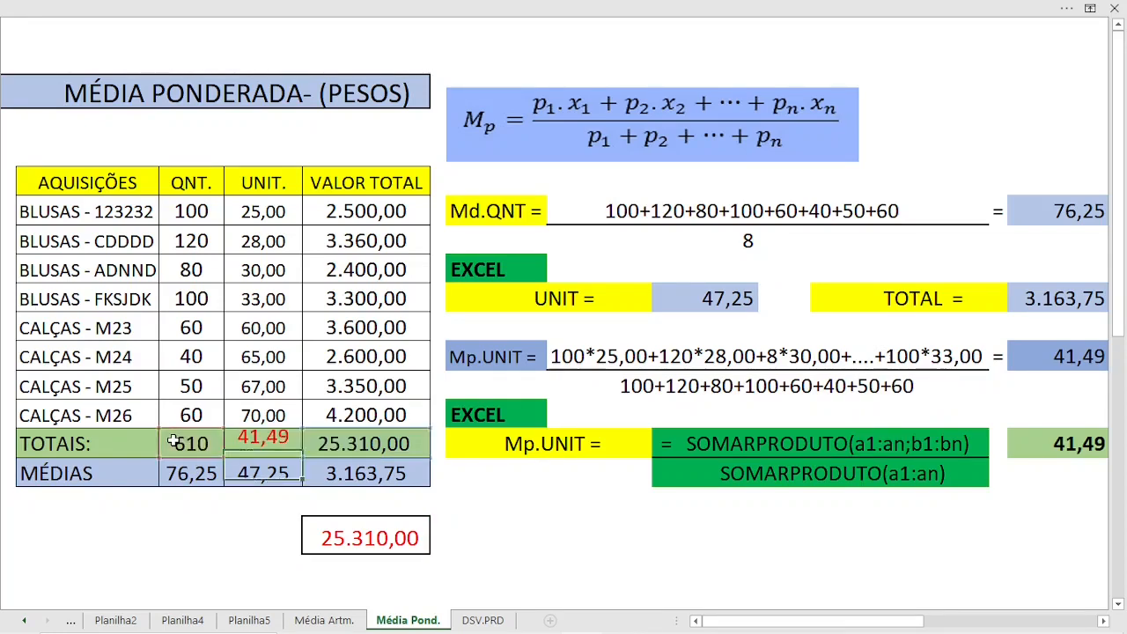
click(248, 445)
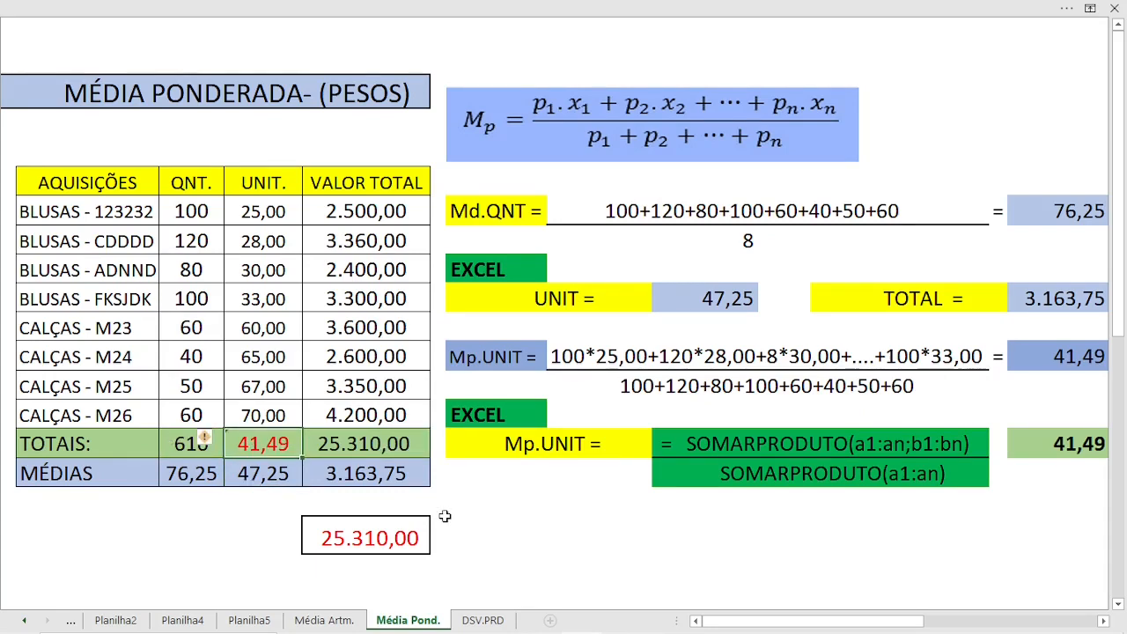
Clear the VALOR TOTAL values of all eight items, from BLUSAS - 123232 to CALÇAS - M26
click(251, 472)
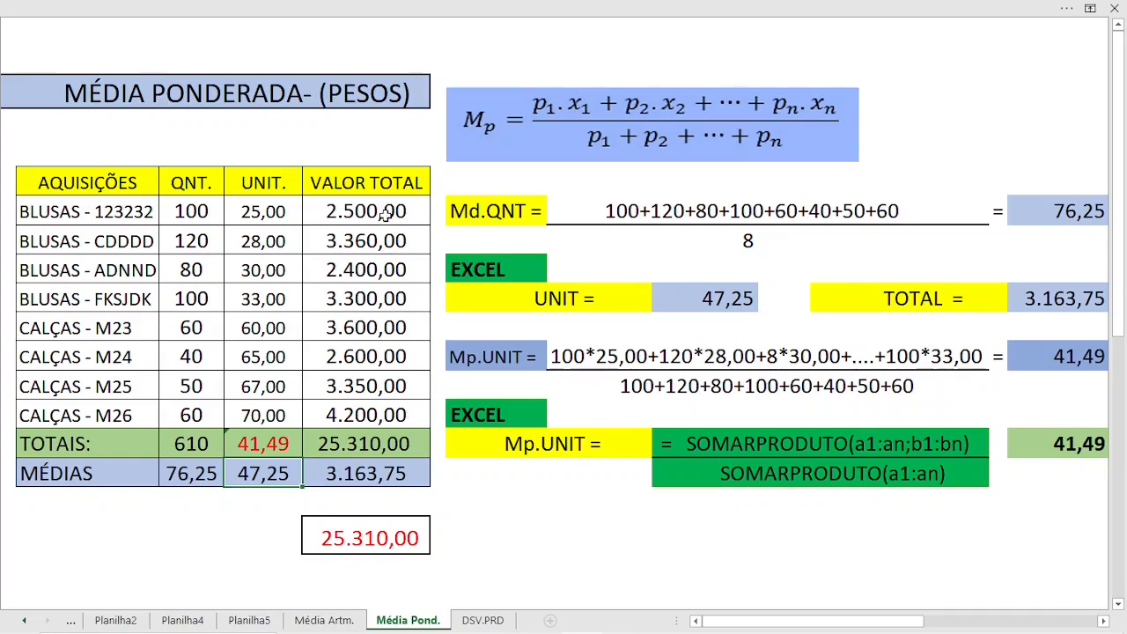
drag(384, 214, 379, 405)
key(Delete)
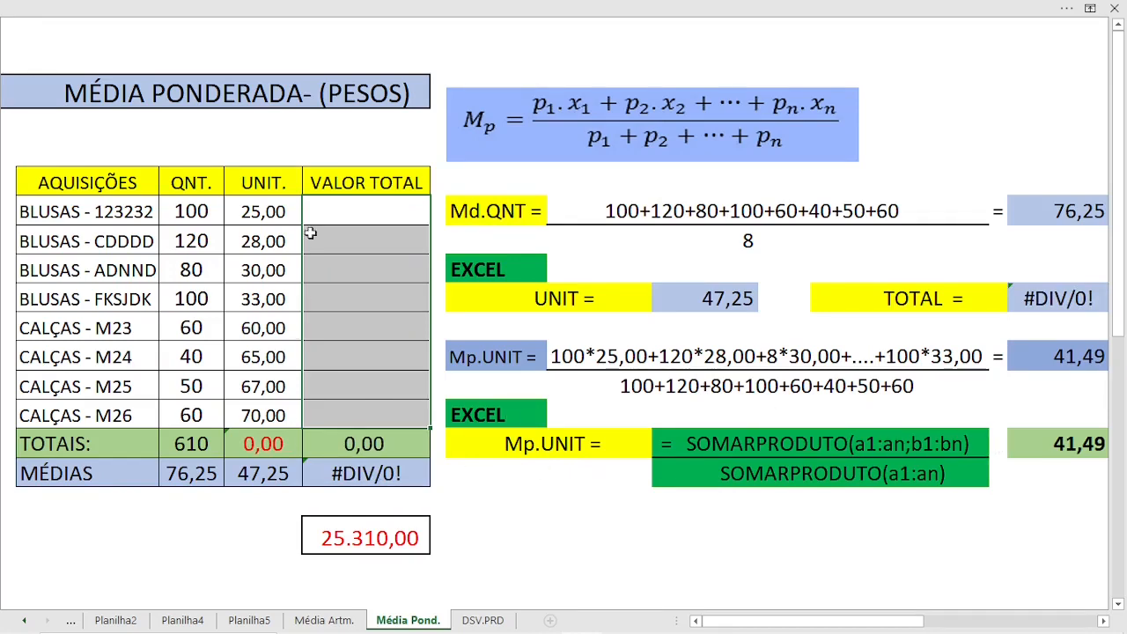
Examine the SOMARPRODUTO Mp.UNIT result, and the totals, arithmetic means and weighted means in the upper AVALIAÇÃO grades table
click(1036, 447)
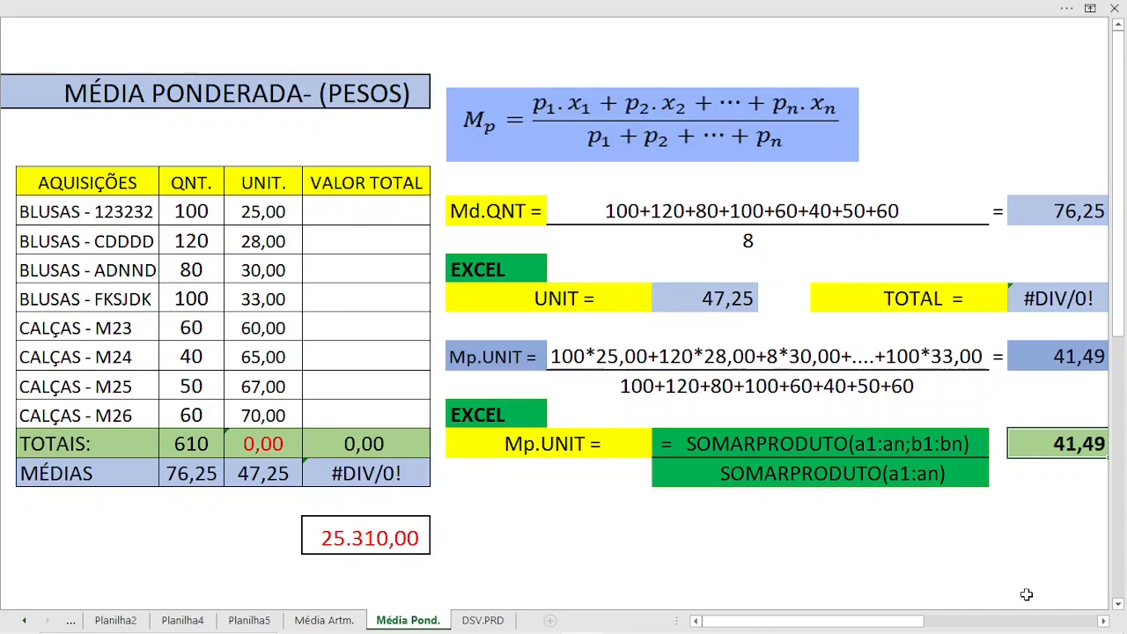
scroll(450, 509, down, 10)
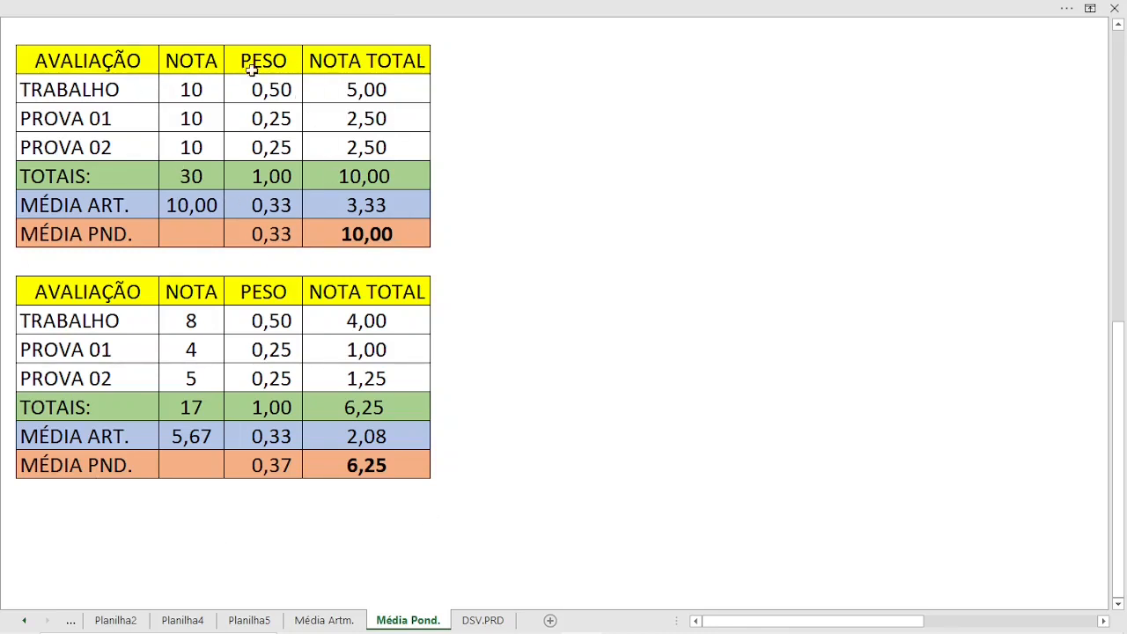
key(ctrl+a)
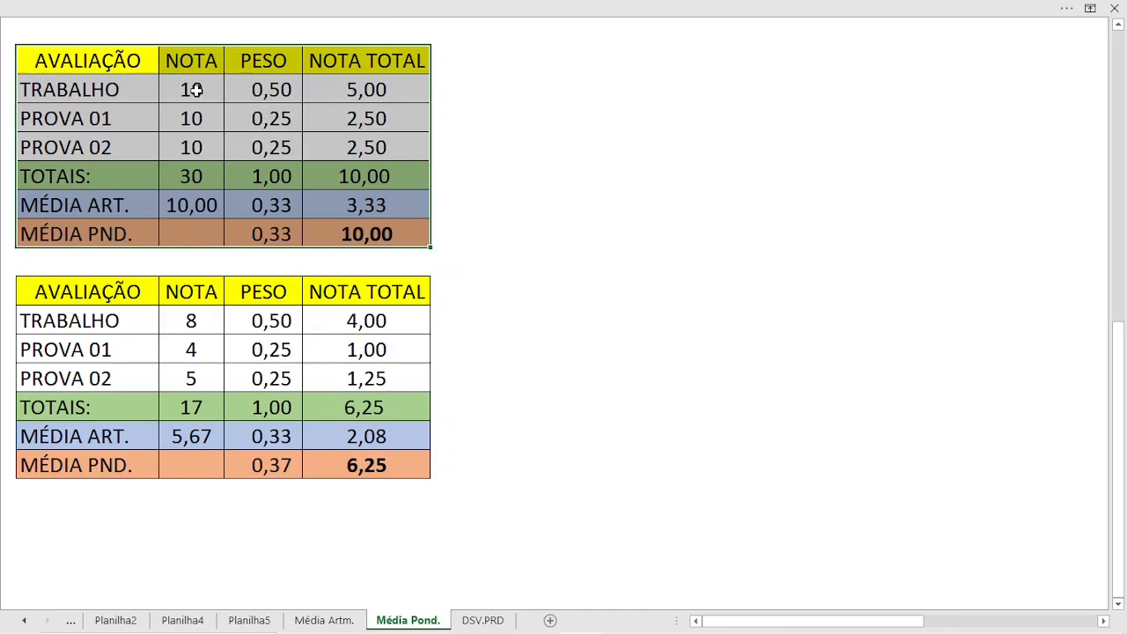
click(339, 175)
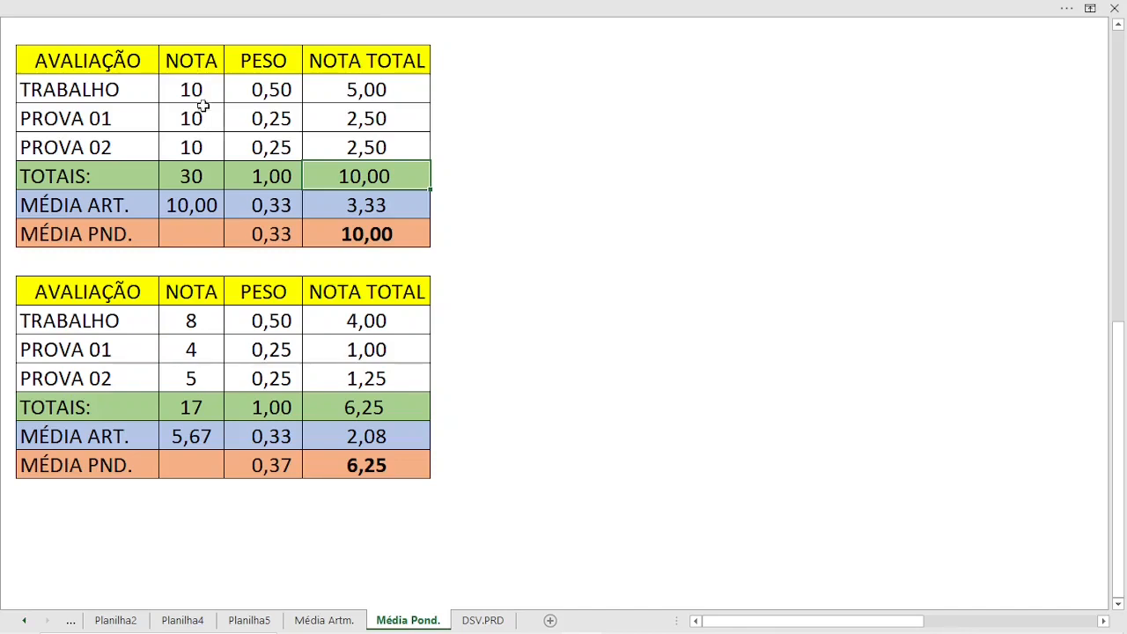
click(273, 199)
click(361, 231)
click(245, 202)
click(253, 230)
drag(187, 205, 363, 232)
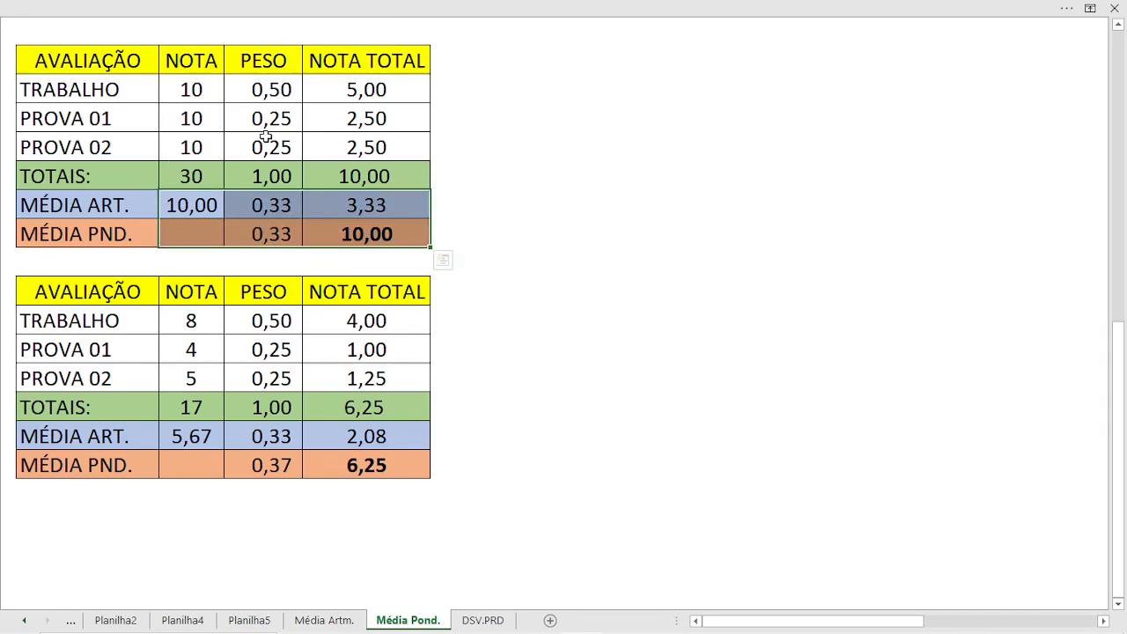
Review the lower AVALIAÇÃO table's NOTA and NOTA TOTAL entries, comparing the MÉDIA ART. of the grades with the MÉDIA PND. result
drag(70, 291, 80, 373)
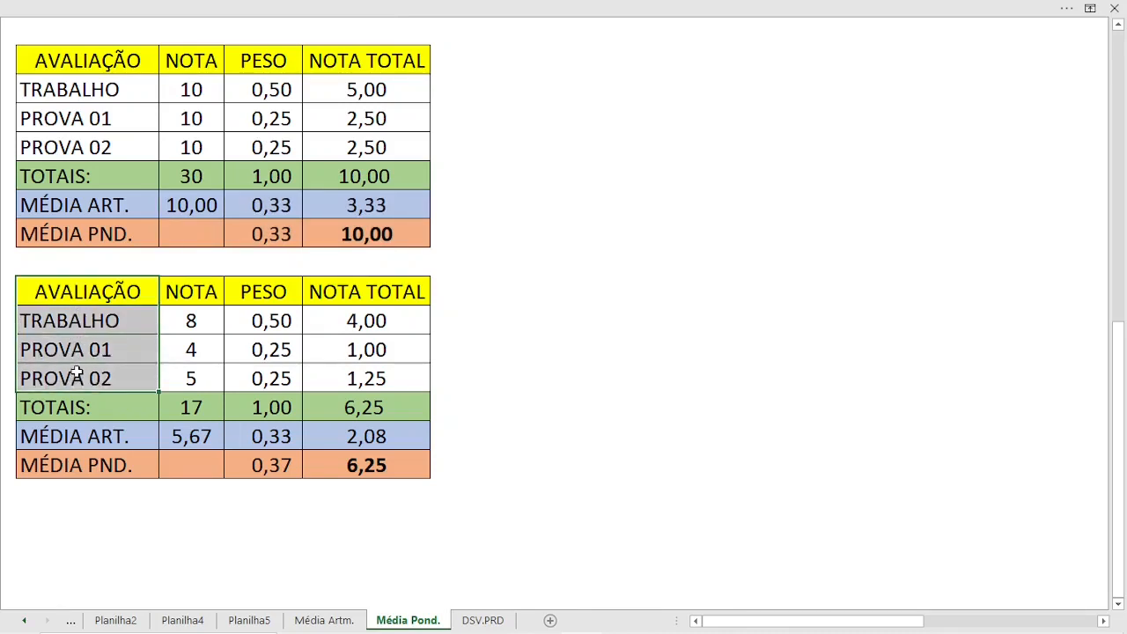
click(104, 296)
click(187, 310)
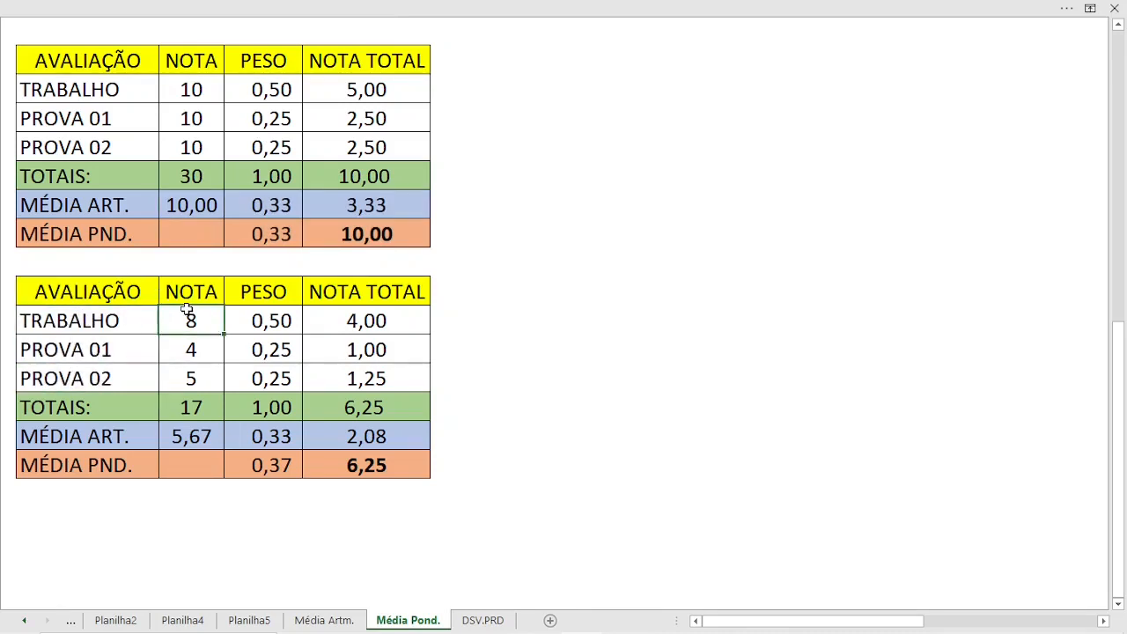
click(189, 341)
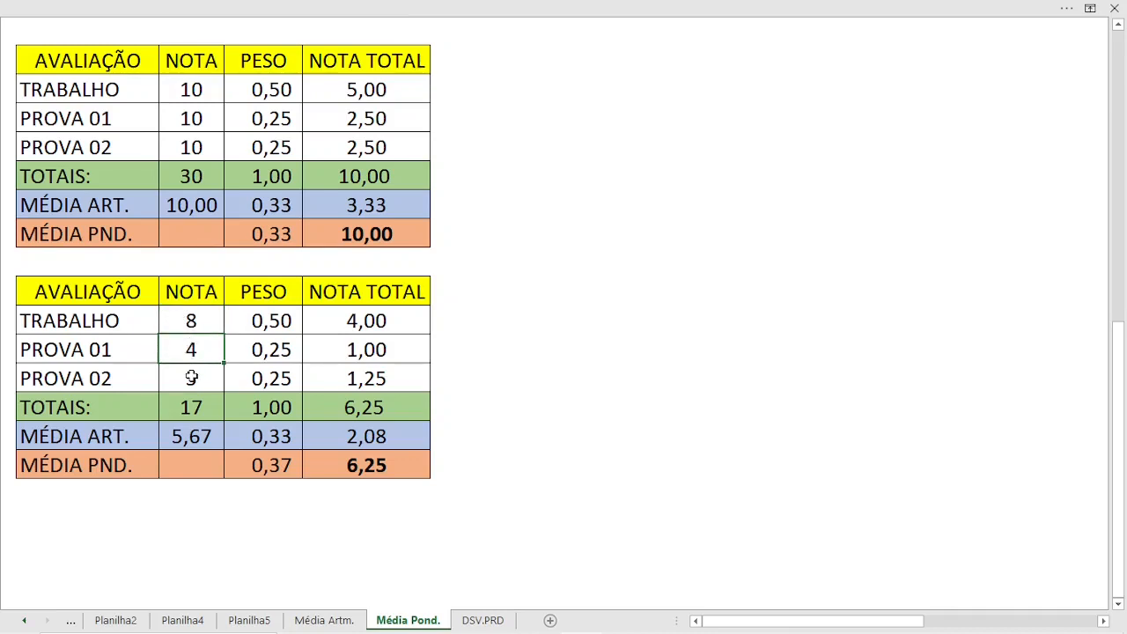
click(191, 376)
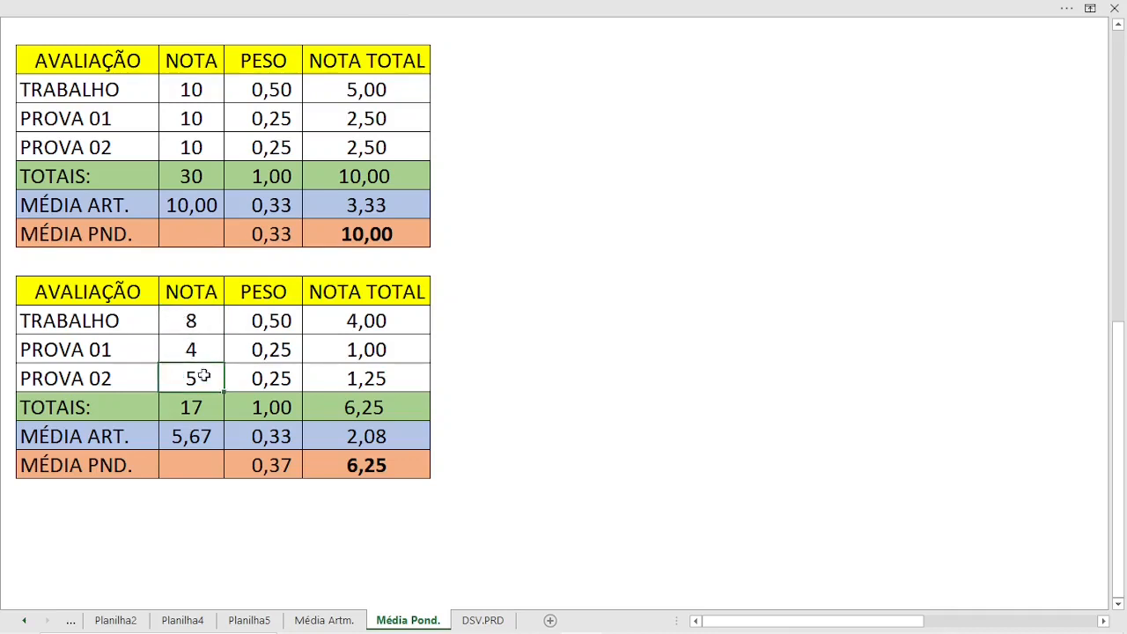
drag(329, 323, 329, 370)
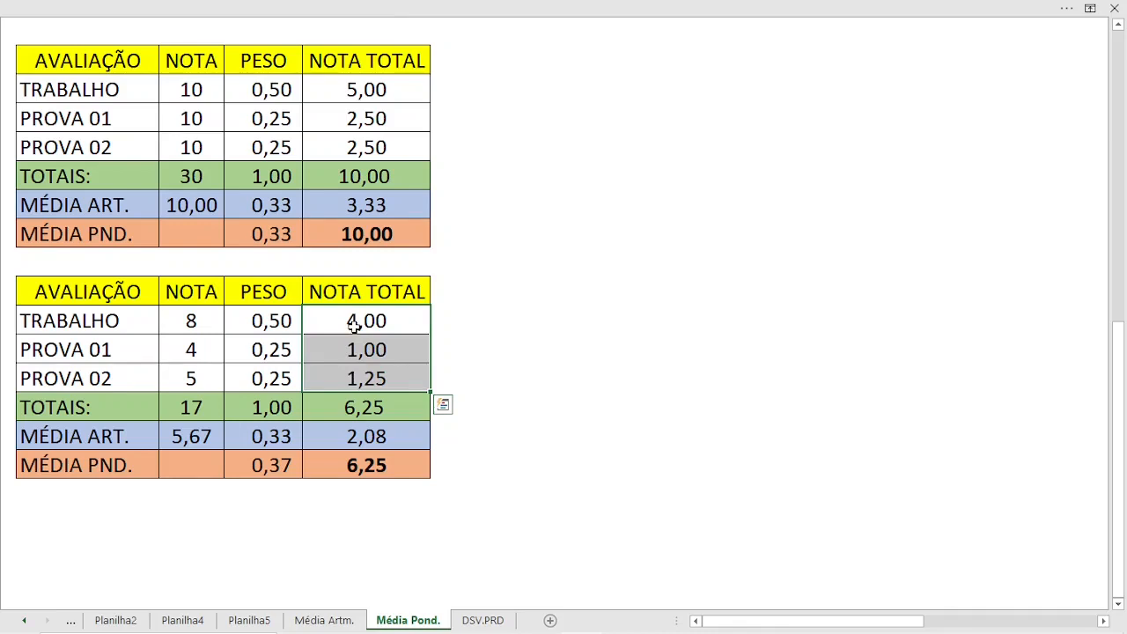
click(350, 406)
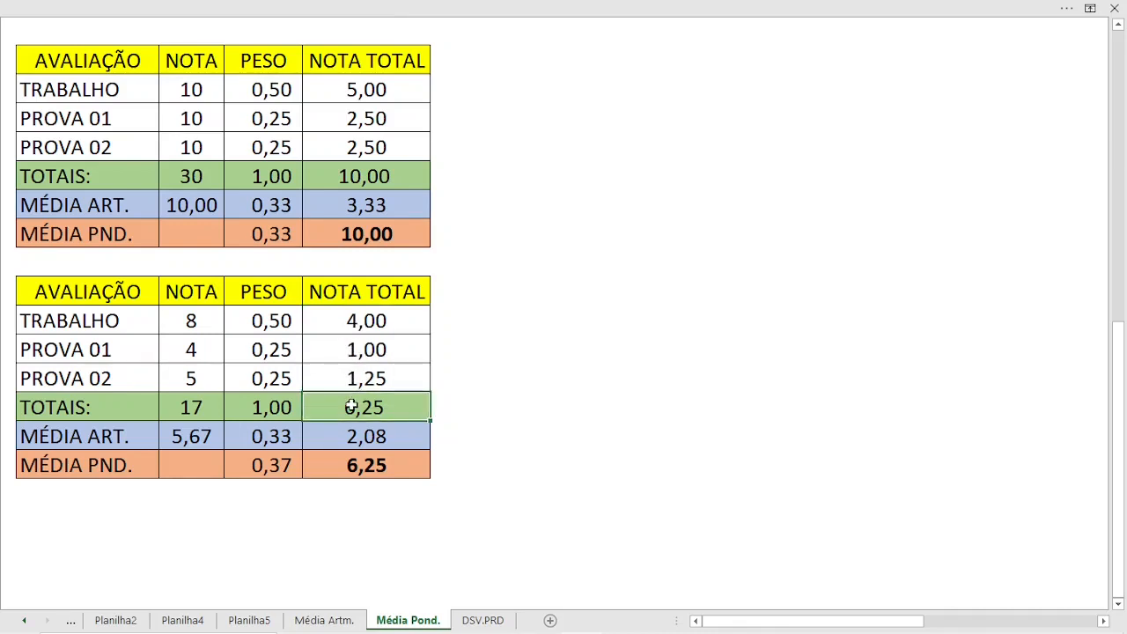
click(180, 325)
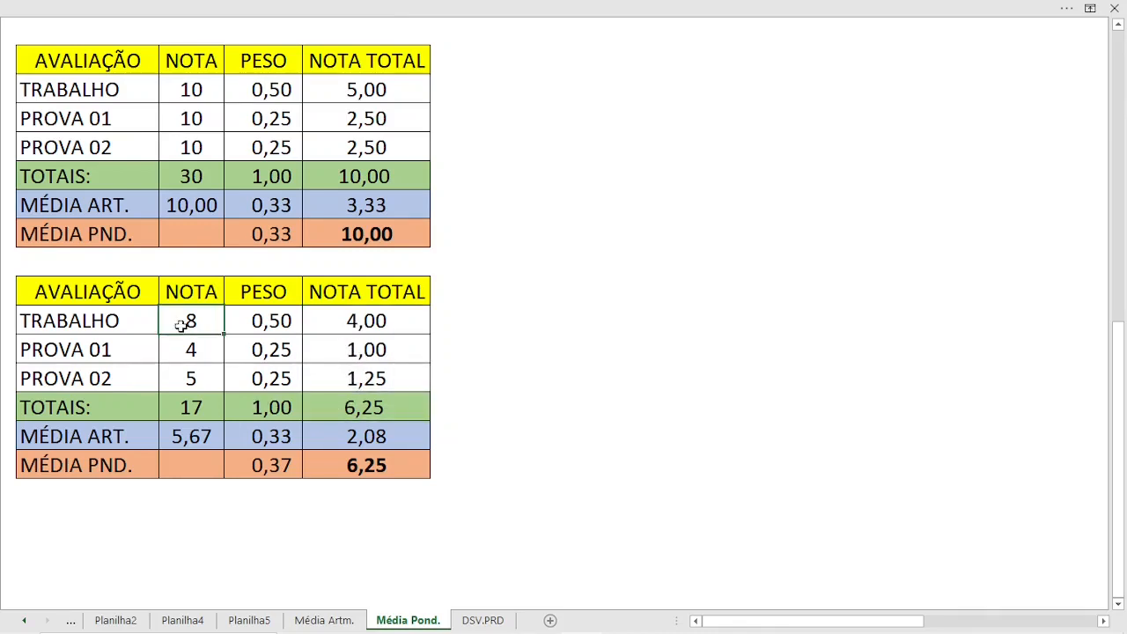
drag(179, 328, 183, 401)
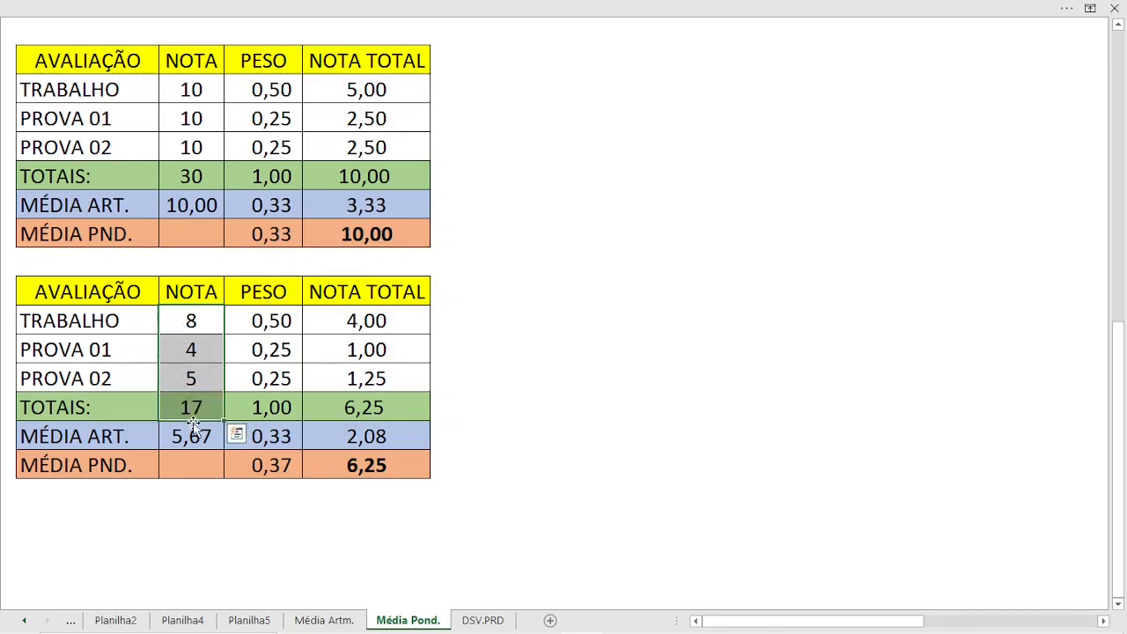
click(216, 464)
click(193, 434)
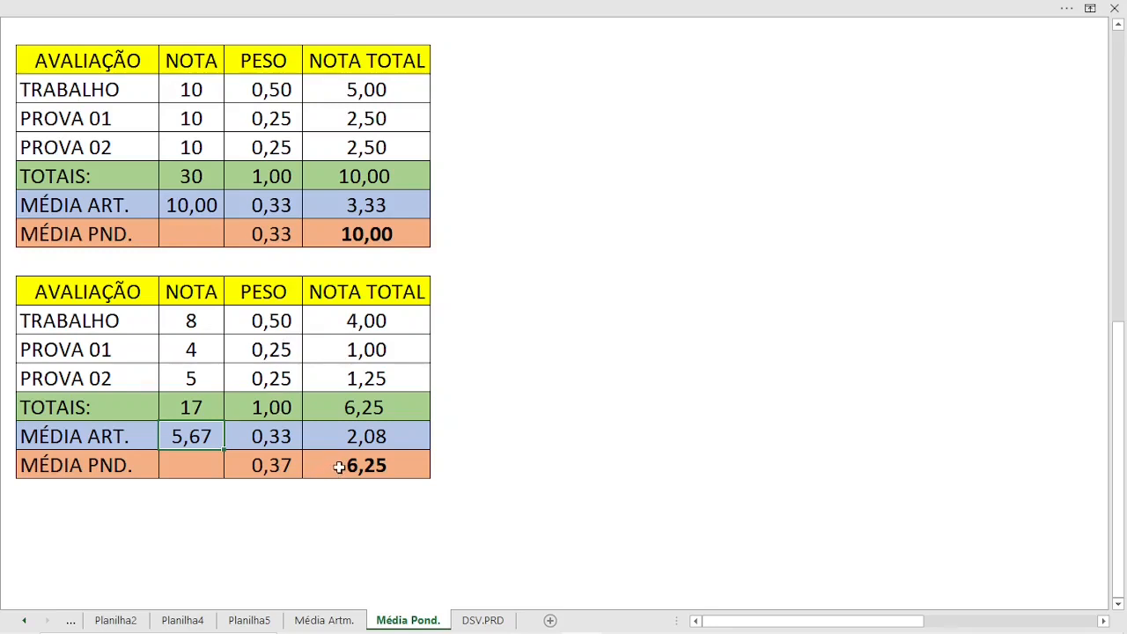
click(339, 468)
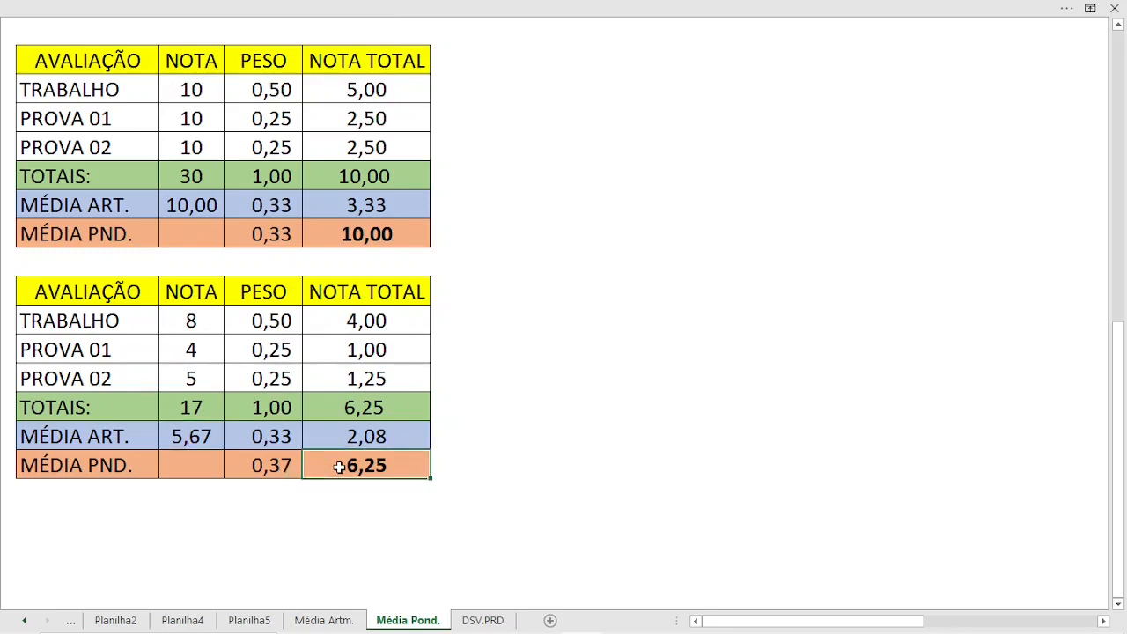